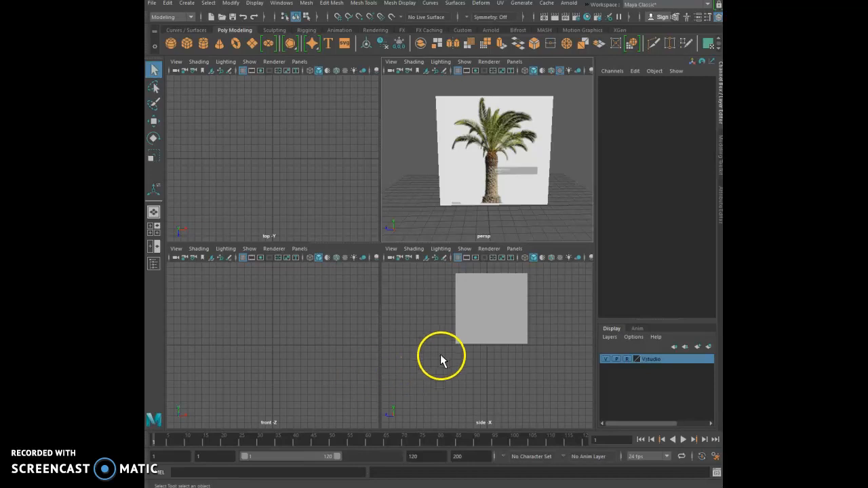
Step: Maximize the side view with textured display and frame the palm tree reference image
key("space")
key("6")
middle_click_drag(458, 326, 450, 428, "alt")
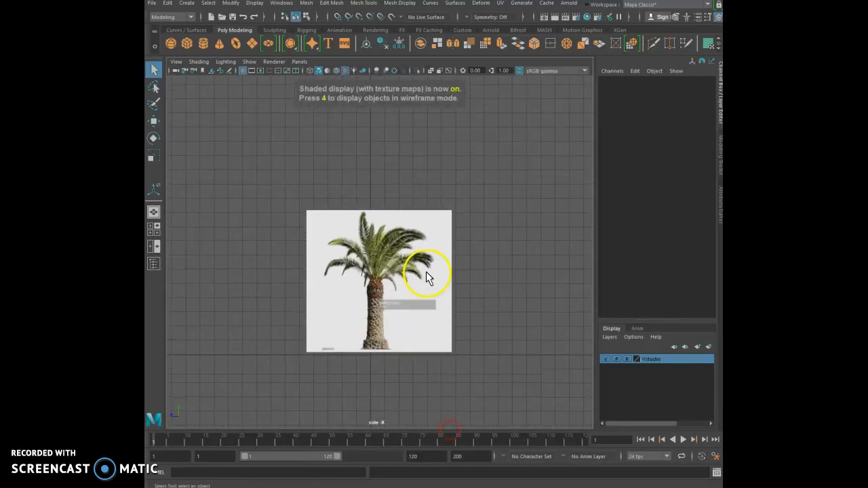
scroll(425, 275, "up", 5)
scroll(426, 271, "up", 1)
middle_click_drag(436, 307, 455, 209, "alt")
scroll(451, 255, "up", 1)
scroll(451, 256, "up", 1)
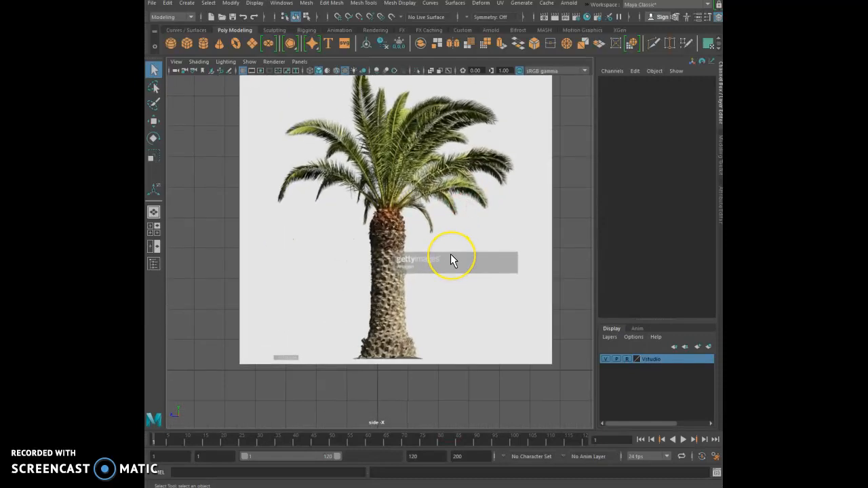
middle_click_drag(476, 246, 465, 268, "alt")
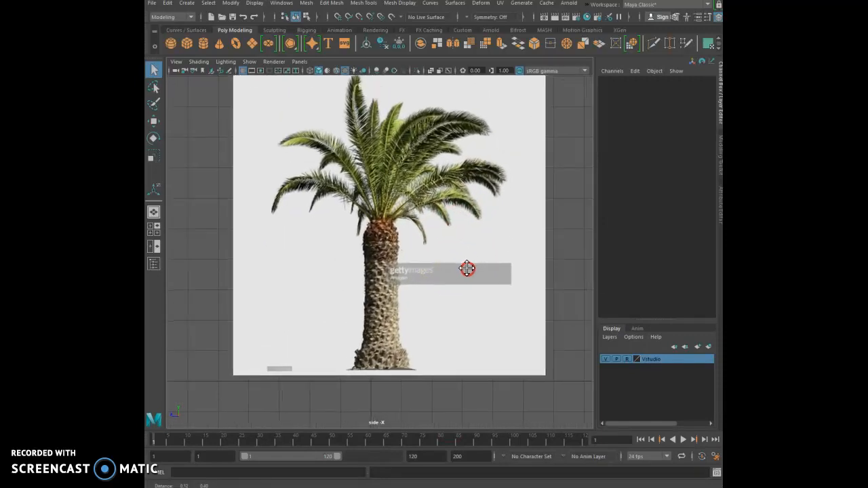
Step: Create a polygon cylinder near the base of the palm trunk, about 0.93 in radius and 0.79 high
left_click(202, 44)
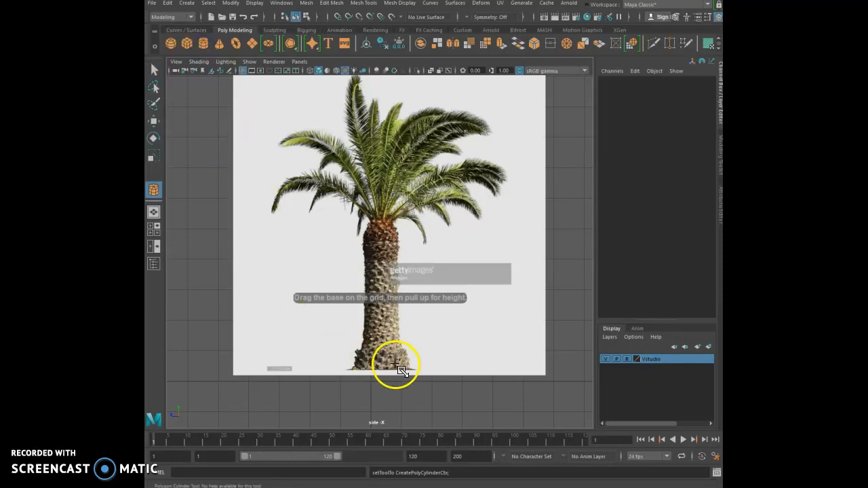
key("space")
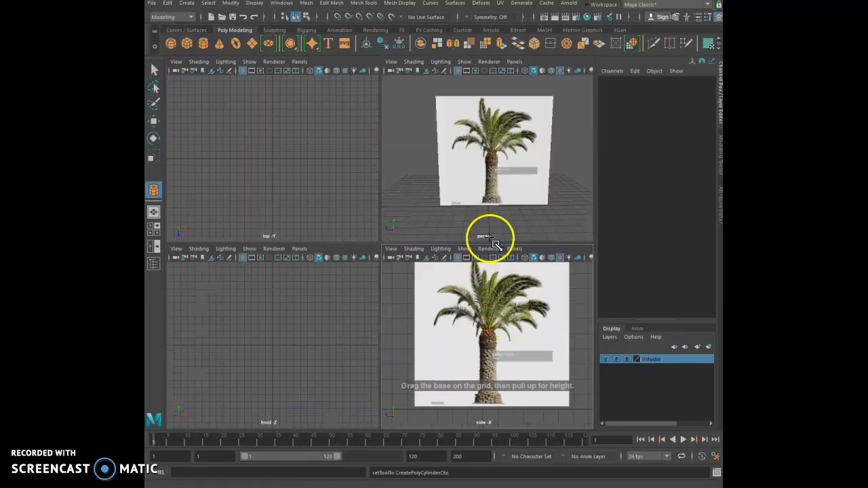
left_click_drag(492, 215, 495, 196)
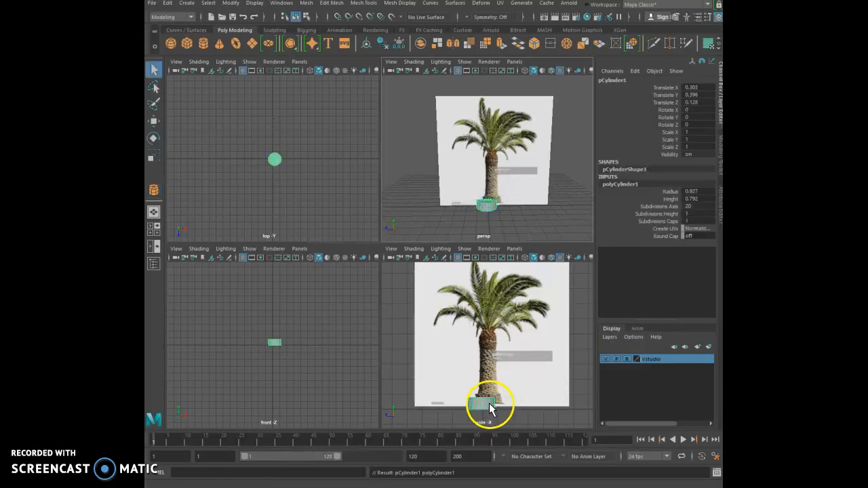
key("space")
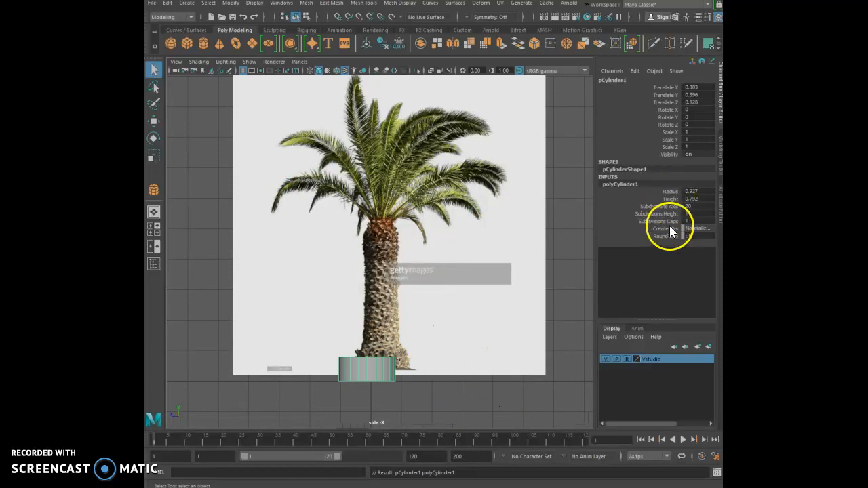
Step: Set the cylinder's axis subdivisions to 6 and move it over the trunk's base, at about Y 0.79 and Z -0.37
left_click(698, 207)
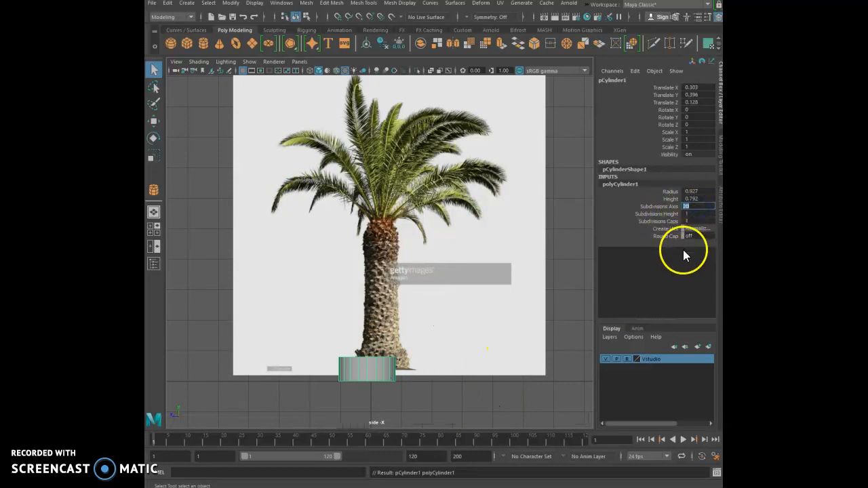
type("6")
key("Return")
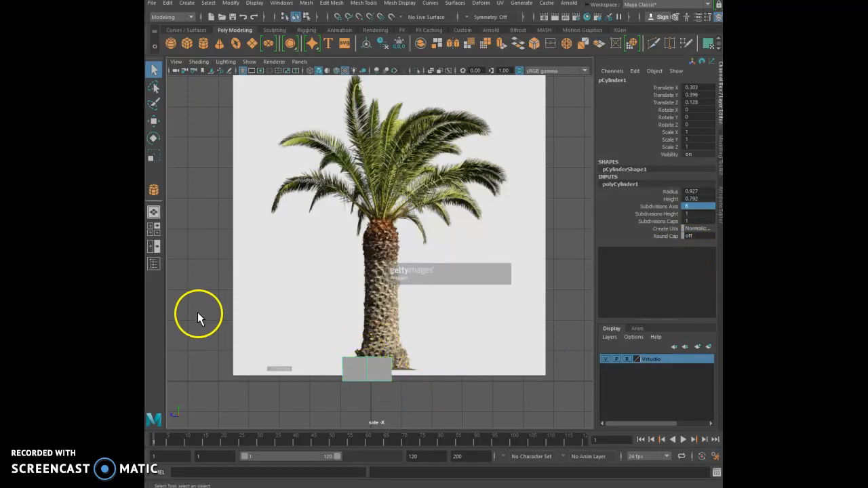
left_click(153, 121)
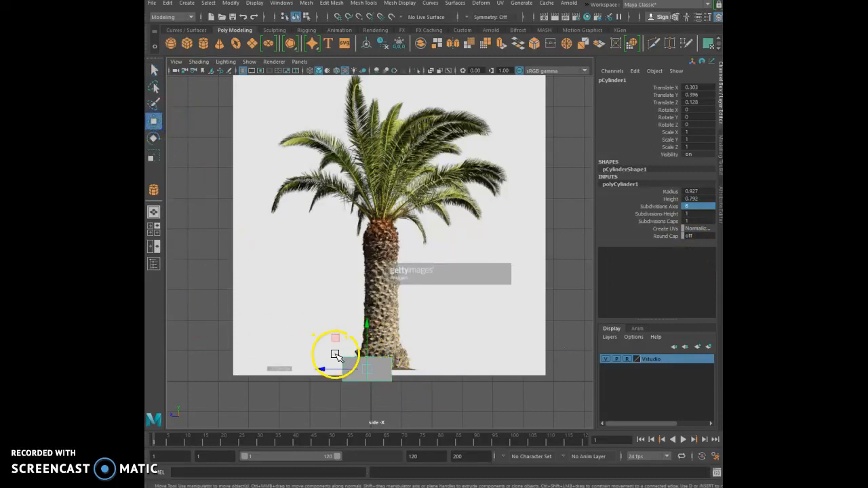
mouse_move(378, 366)
left_mouse_down()
mouse_move(362, 369)
mouse_move(397, 339)
mouse_move(379, 360)
left_mouse_up()
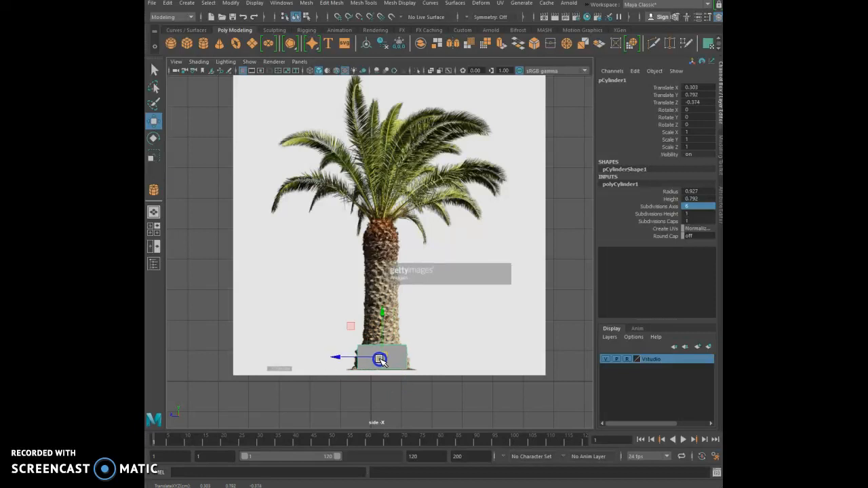
Step: Assign a new Blinn material to the cylinder and open the material's attributes
right_click_drag(397, 353, 407, 437)
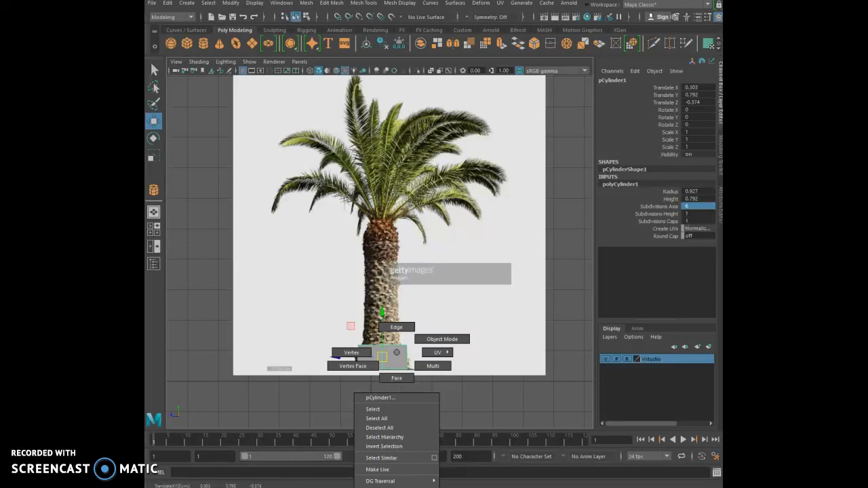
right_click_drag(407, 437, 407, 487)
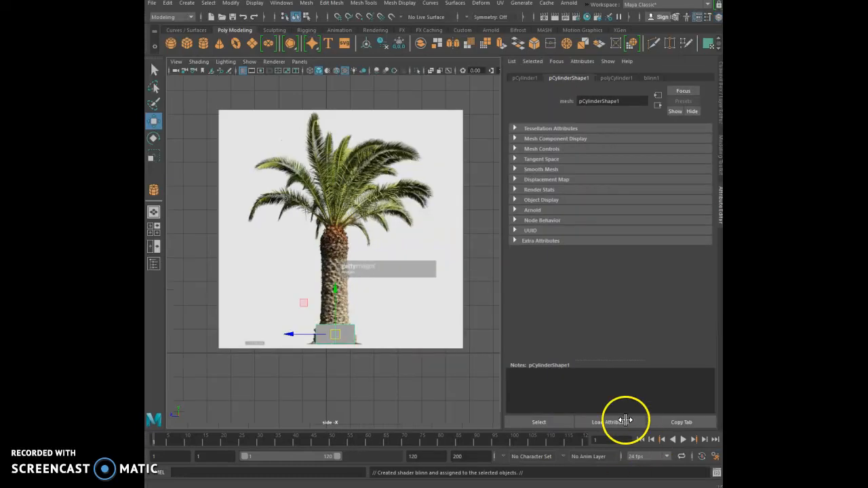
left_click(655, 78)
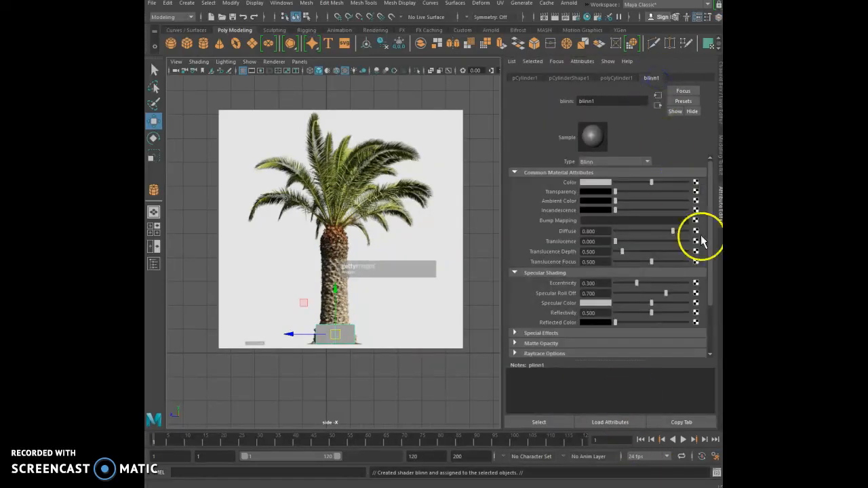
left_click(695, 183)
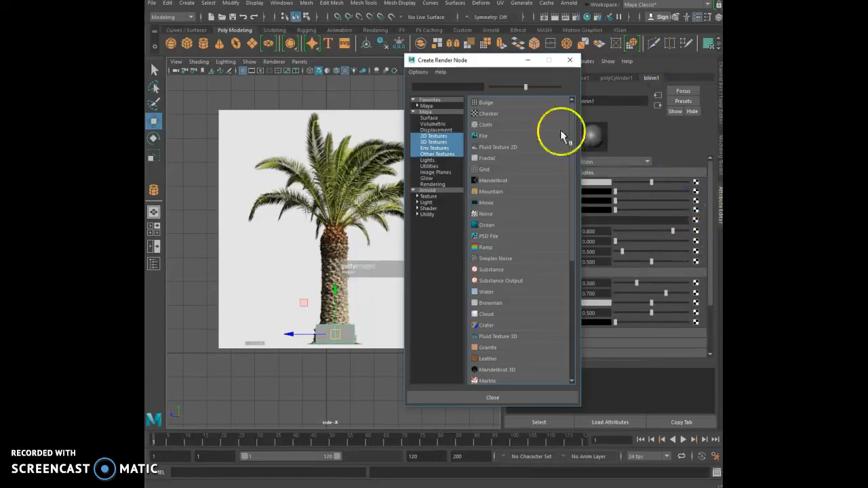
left_click_drag(456, 61, 538, 49)
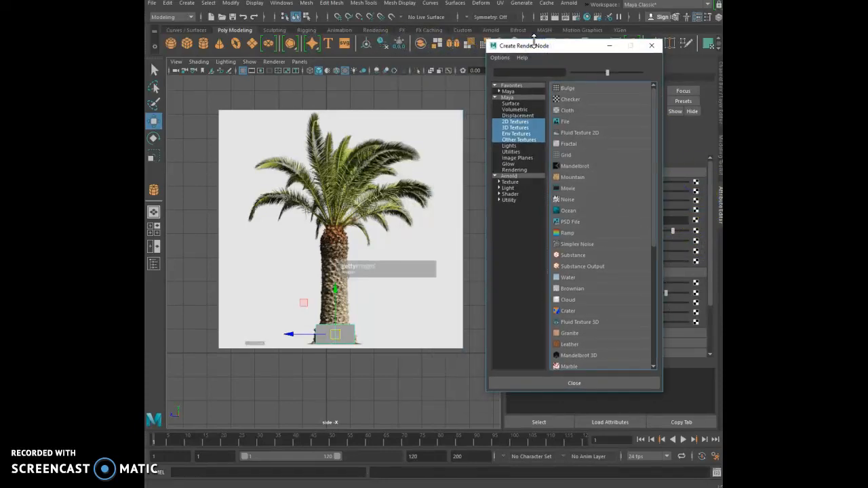
left_click(576, 122)
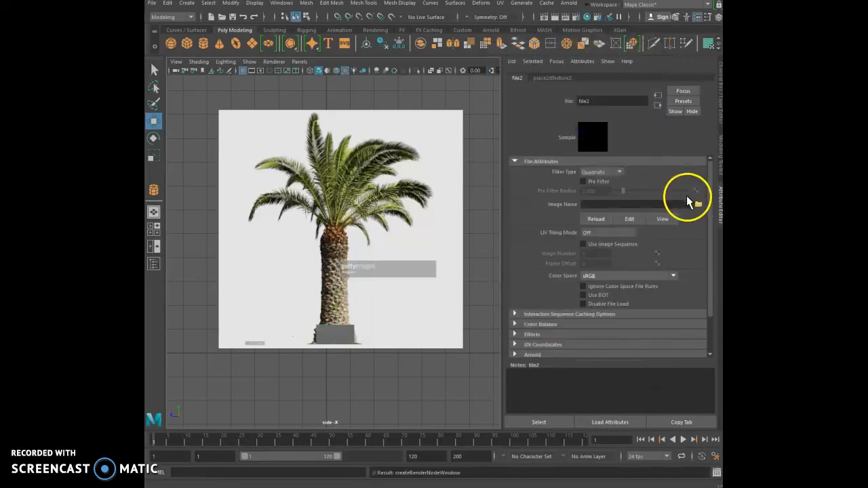
key("ctrl+z")
Step: Set the Blinn material's color to pure blue and make it partly transparent so the reference shows through
left_click(596, 185)
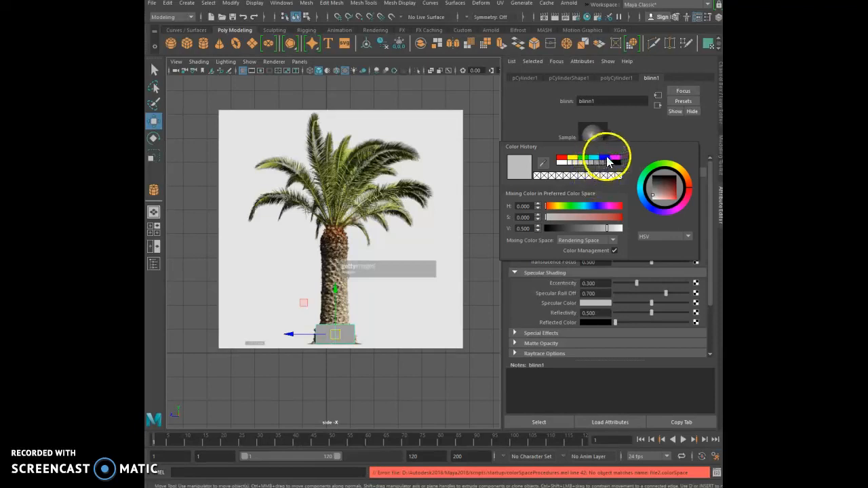
left_click(606, 160)
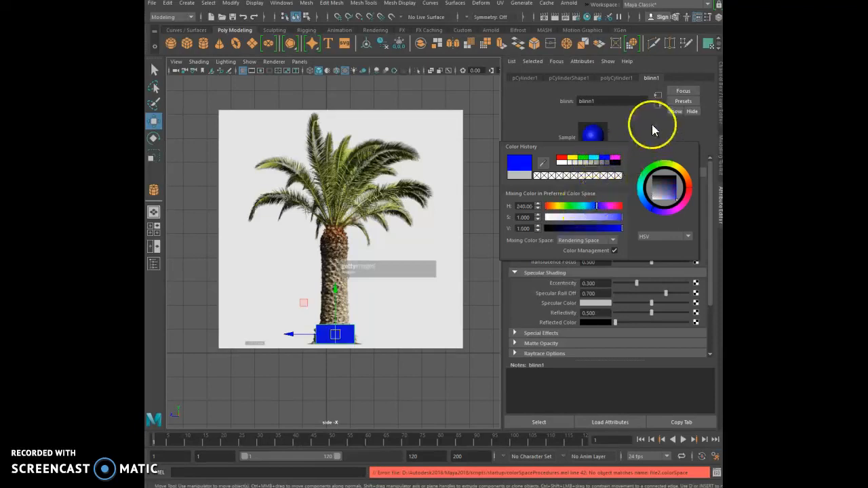
left_click_drag(616, 196, 638, 196)
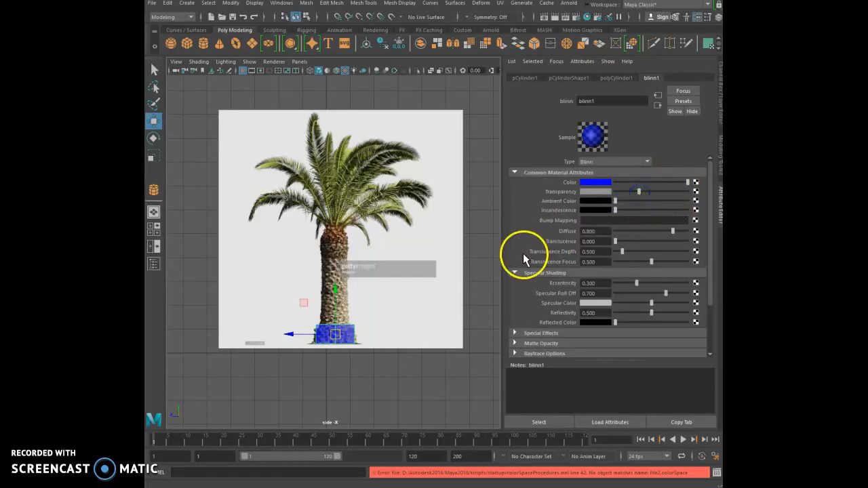
Step: Collapse the Attribute Editor to enlarge the side view around the blue cylinder
middle_click_drag(497, 257, 517, 197, "alt")
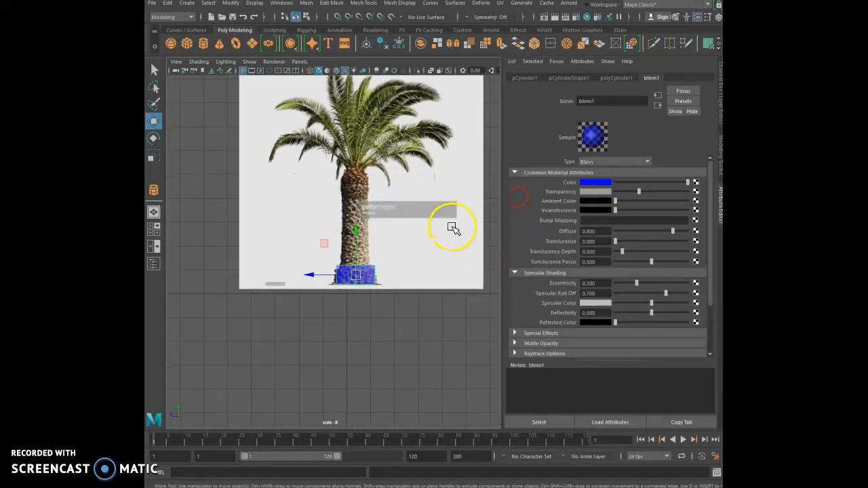
scroll(449, 228, "up", 2)
scroll(449, 228, "up", 1)
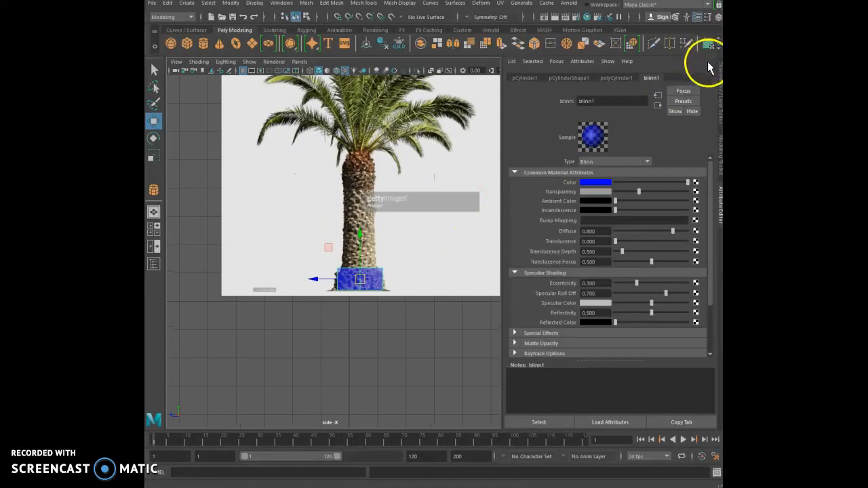
middle_click_drag(407, 170, 382, 236, "alt")
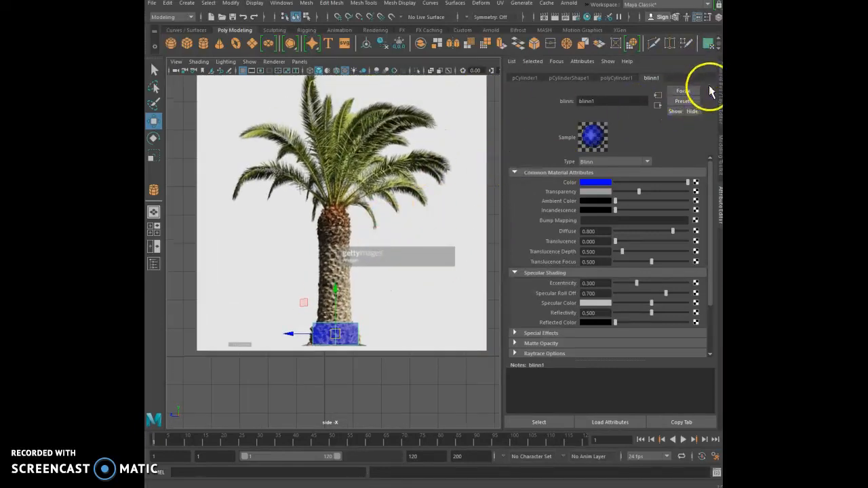
left_click(719, 202)
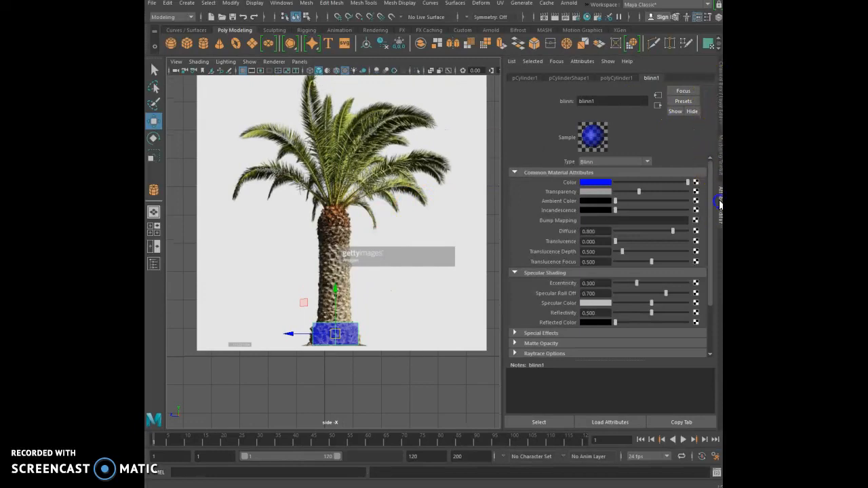
left_click(720, 202)
left_click(720, 202)
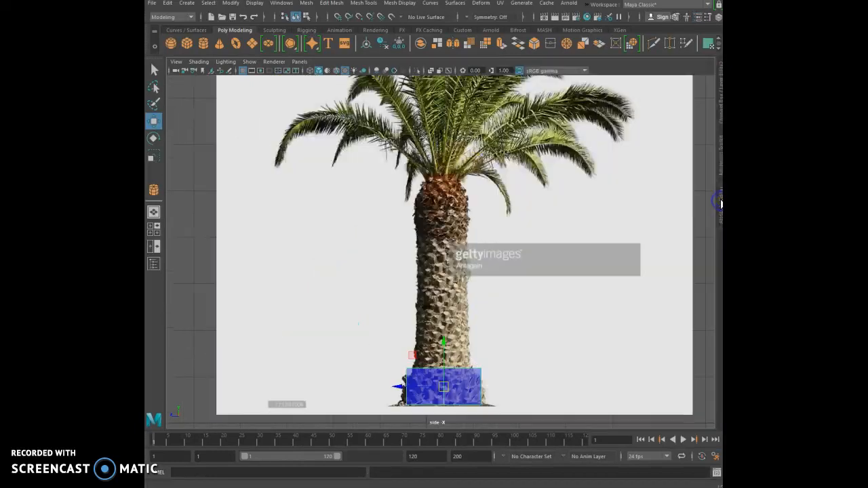
Step: In vertex mode, move the cylinder's lower-left vertices outward and upper-left vertices inward to match the trunk's flared base
middle_click_drag(485, 340, 478, 167, "alt")
scroll(481, 164, "up", 3)
scroll(480, 164, "up", 4)
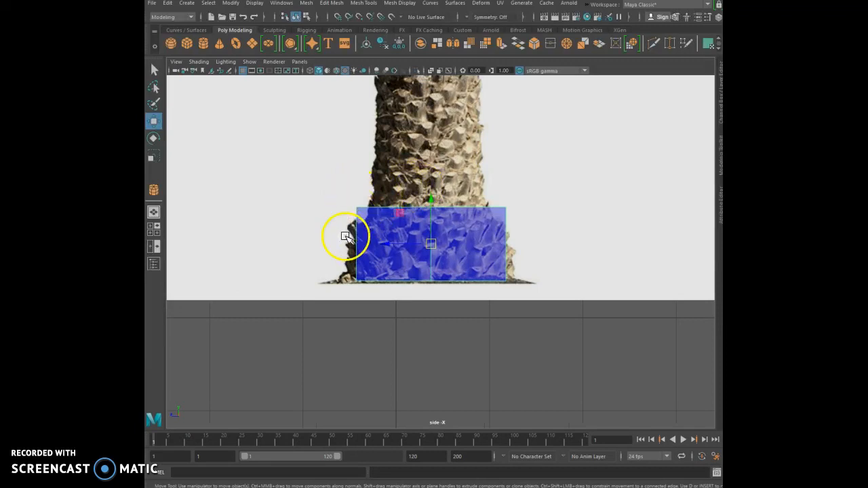
right_click(369, 257)
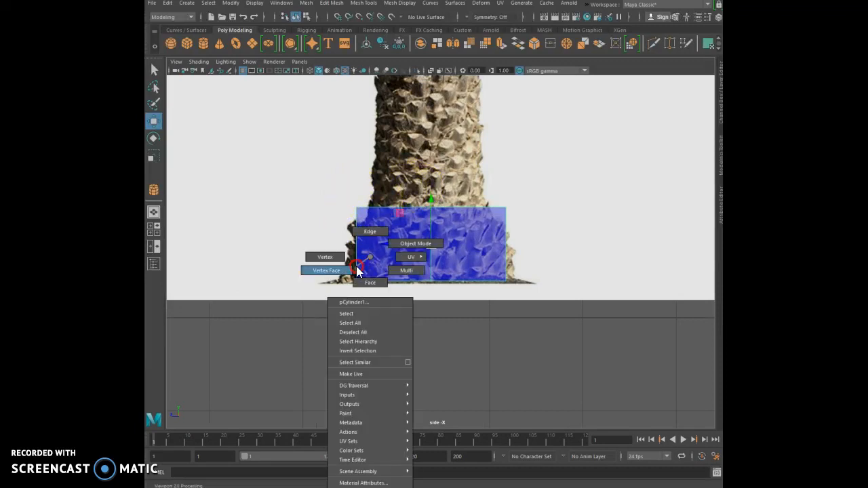
right_click_drag(332, 256, 333, 256)
left_click_drag(313, 265, 361, 293)
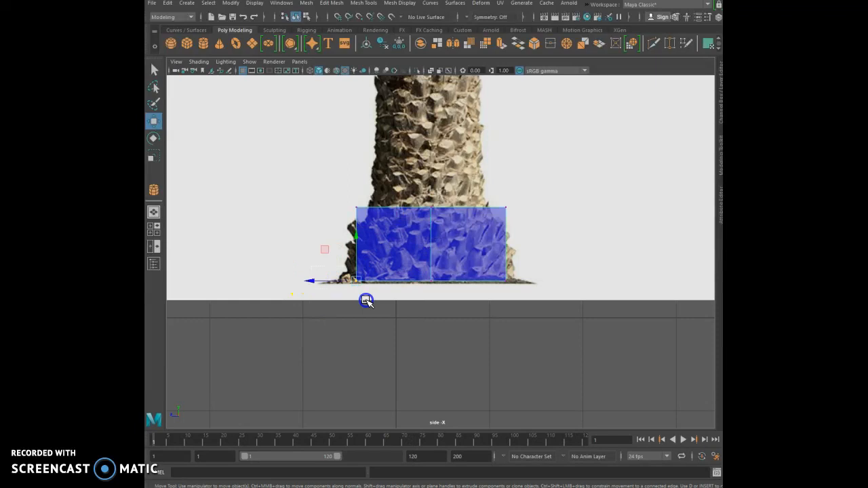
left_click_drag(316, 279, 312, 280)
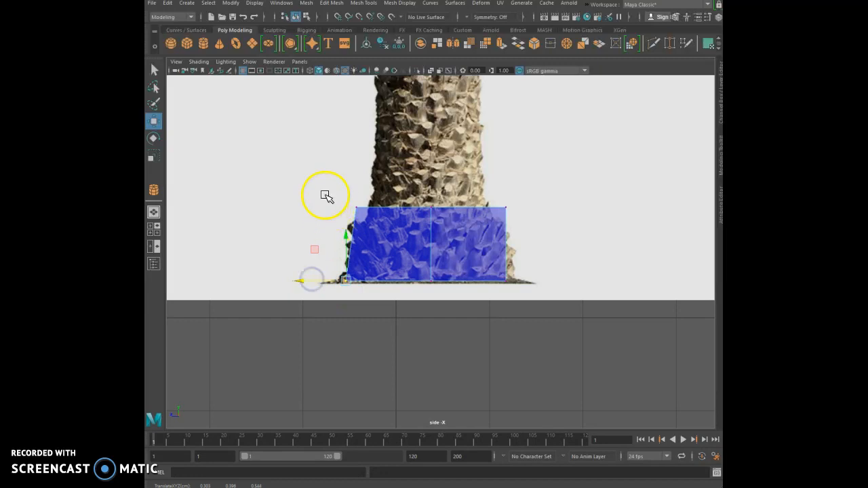
left_click(358, 210)
left_click_drag(319, 208, 329, 205)
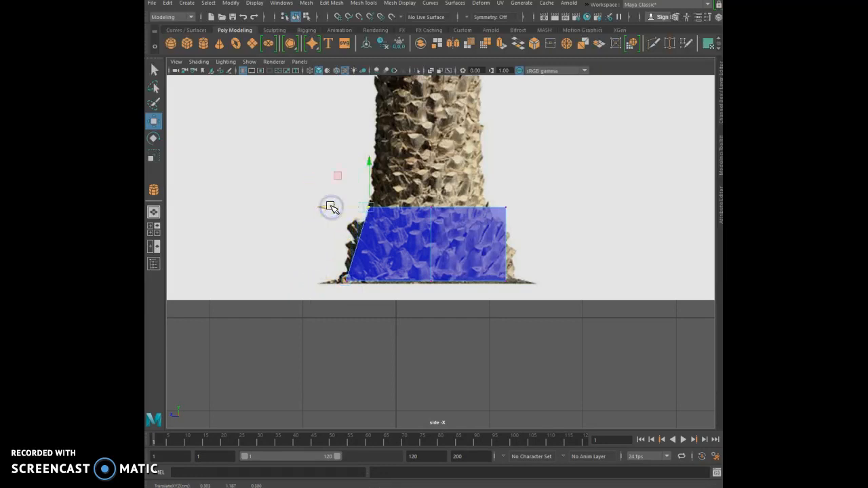
Step: Move the cylinder's upper-right vertices inward and lower-right vertices slightly outward to follow the trunk's outline
left_click(508, 218)
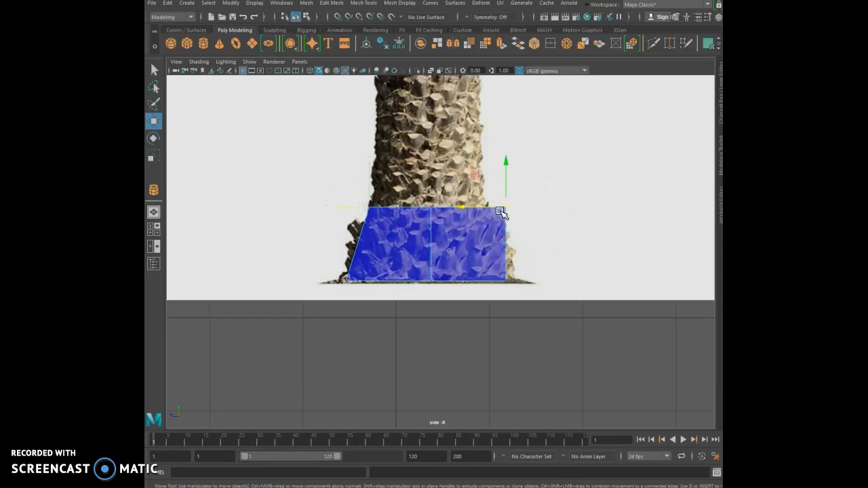
left_click_drag(497, 208, 482, 207)
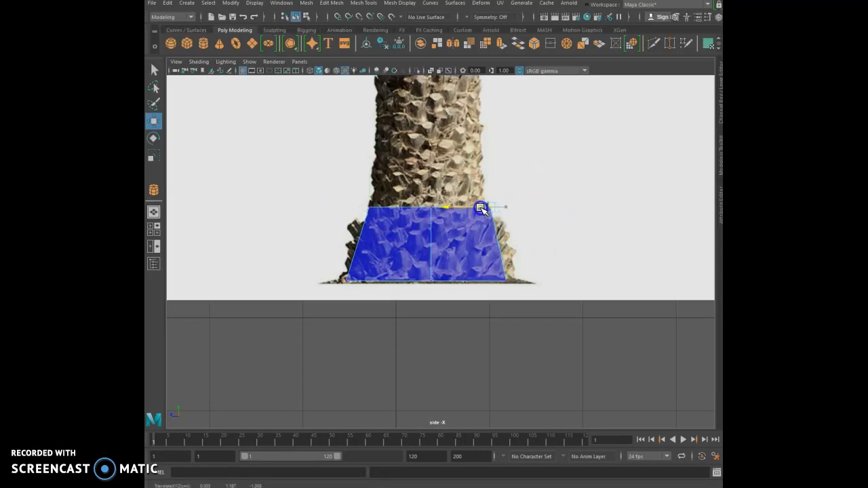
left_click_drag(480, 208, 481, 207)
left_click_drag(511, 268, 493, 281)
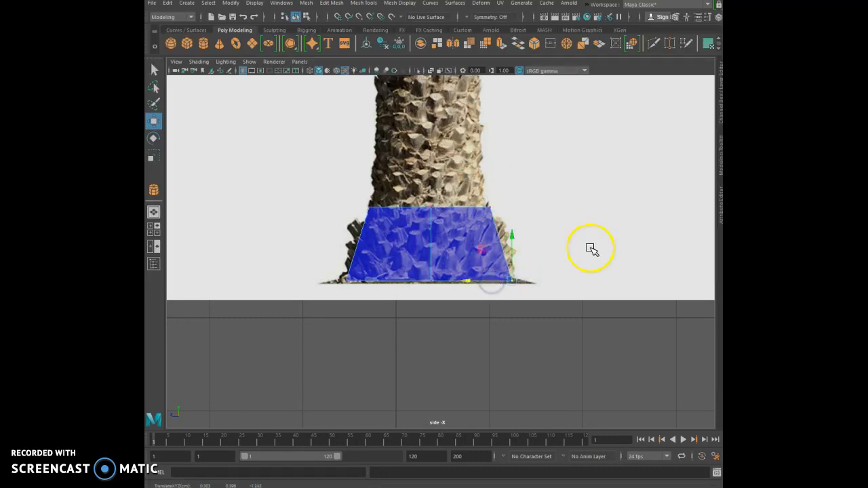
Step: In the perspective view, move the cylinder's front bottom vertex slightly back toward the trunk in vertex mode
key("space")
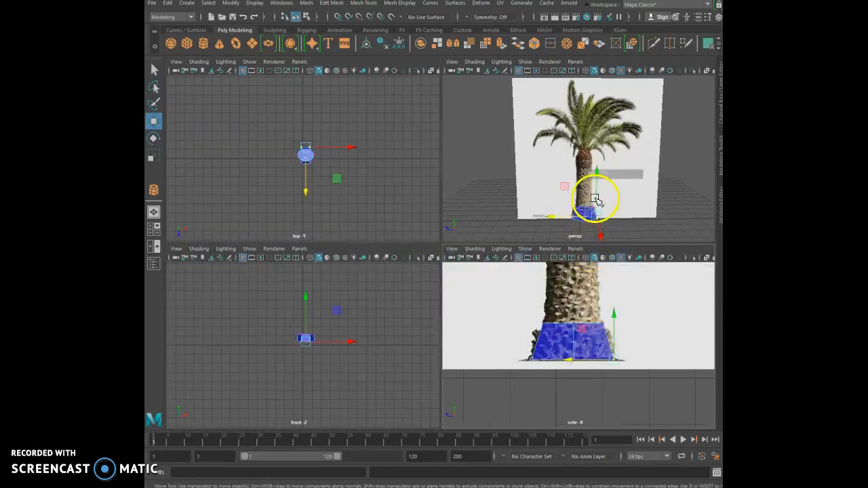
key("space")
left_click_drag(556, 226, 516, 254, "alt")
right_click_drag(450, 358, 477, 344)
left_click(459, 378)
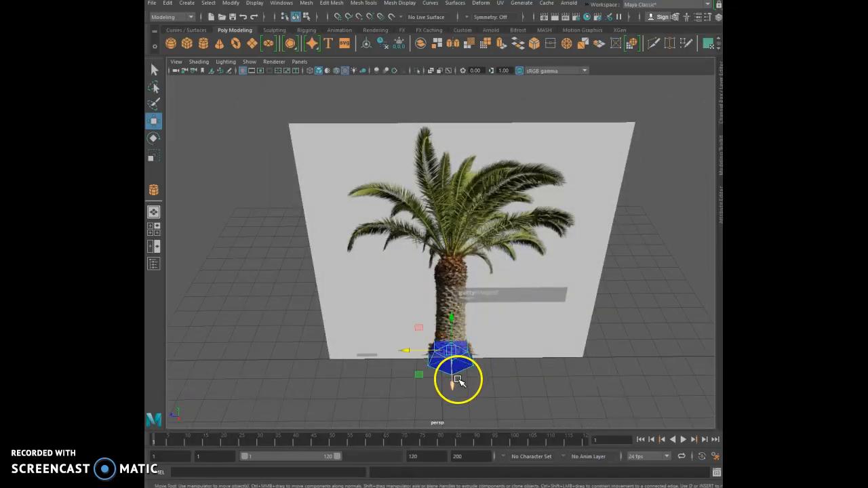
left_click_drag(453, 386, 454, 384)
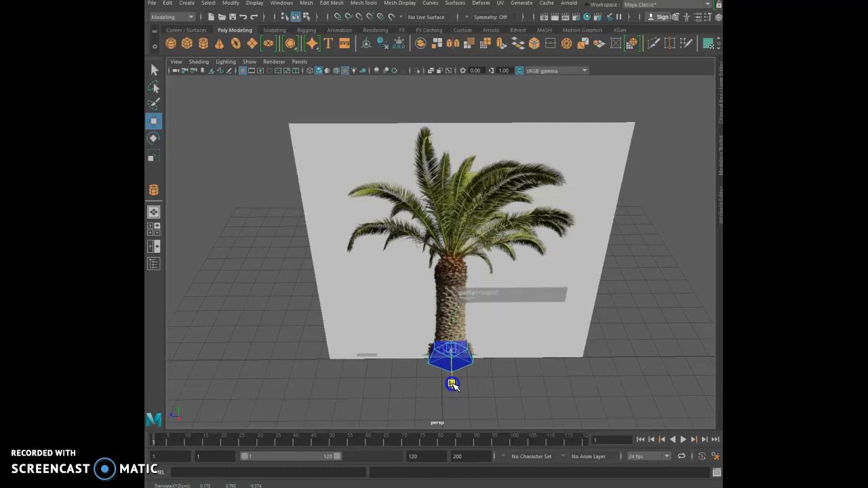
left_click(494, 373)
Step: In face mode, select the triangular faces of the cylinder's top cap and delete them
left_click(460, 362)
left_click_drag(474, 363, 509, 333, "alt")
right_click_drag(479, 311, 480, 335)
left_click(480, 310)
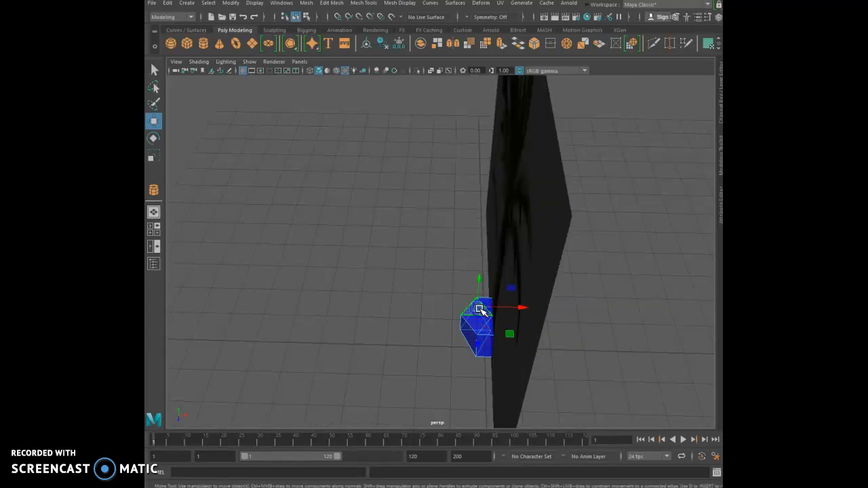
left_click(472, 323, "shift")
left_click(488, 329, "shift")
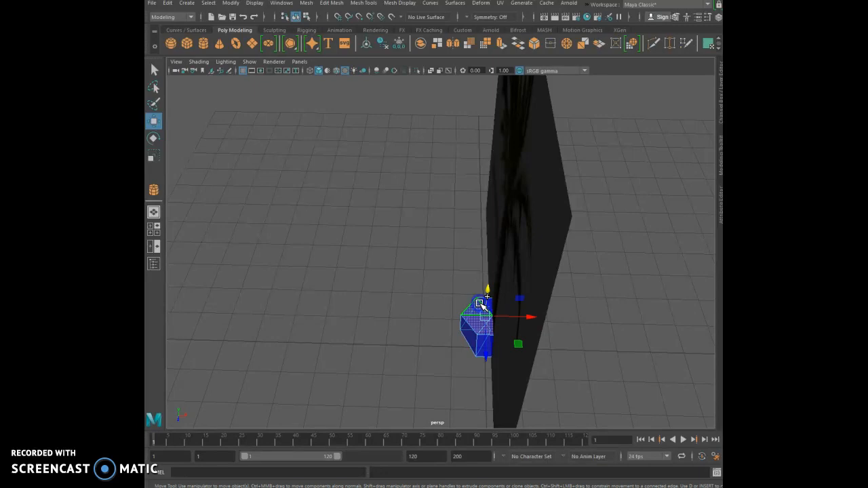
left_click(480, 303)
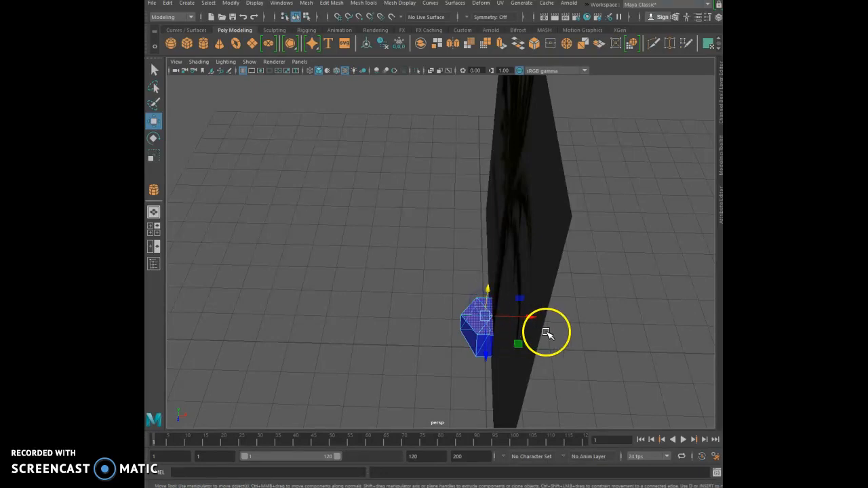
left_click_drag(562, 332, 549, 319, "alt")
left_click(510, 359)
left_click(591, 359)
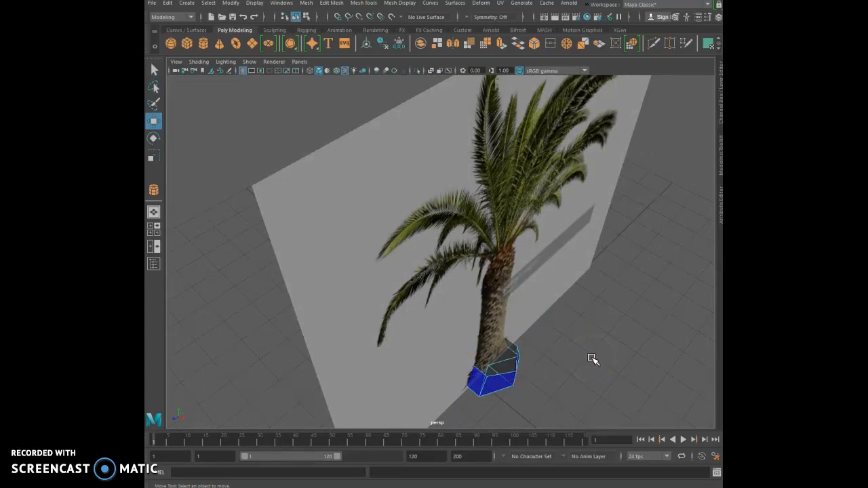
Step: Select an edge on the open upper border of the cylinder and close it with Fill Hole
left_click_drag(466, 371, 600, 356, "alt")
right_click_drag(466, 341, 455, 318)
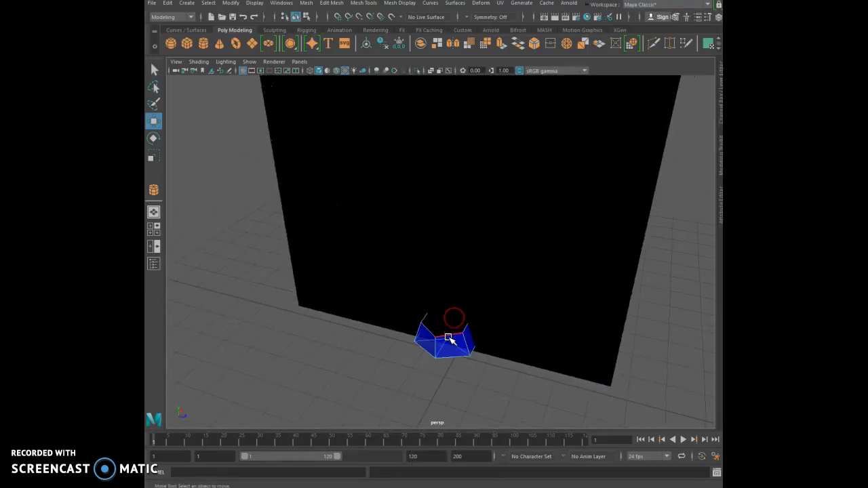
left_click(449, 338)
left_click_drag(564, 347, 430, 356, "alt")
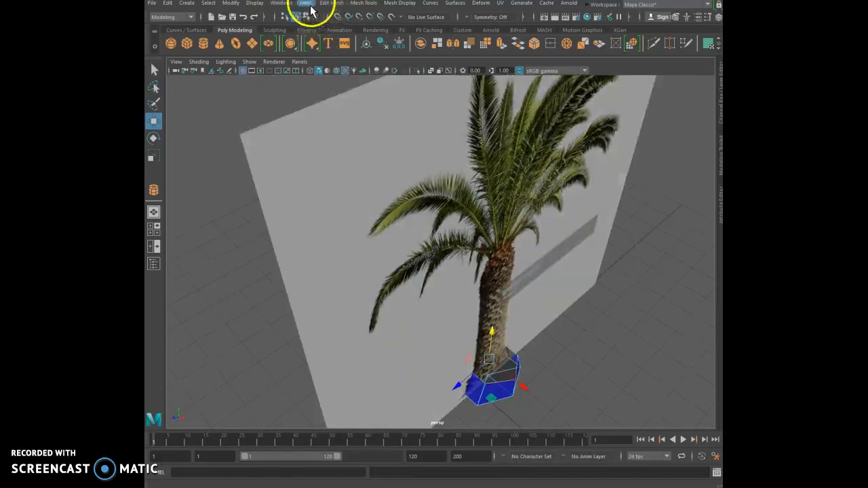
left_click(307, 4)
left_click(325, 71)
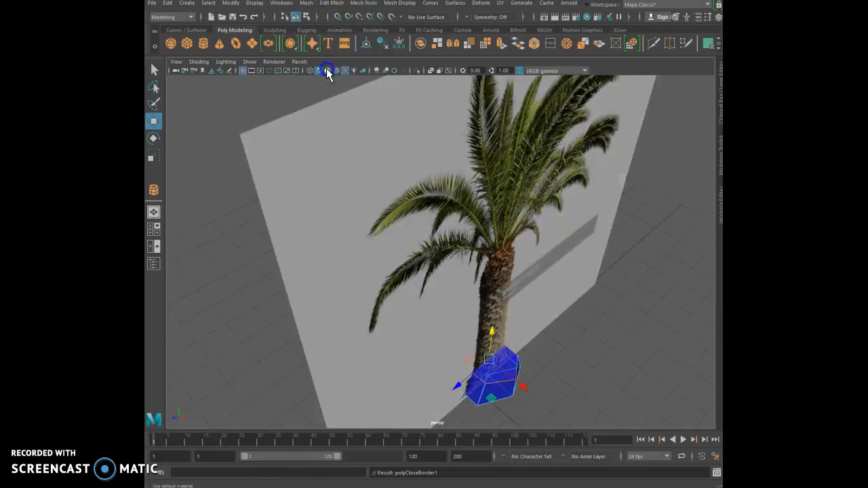
Step: Extrude the new top cap face upward with a Local Translate Z of about 0.965, scaling it inward to the trunk's width
left_click_drag(558, 342, 548, 283, "alt")
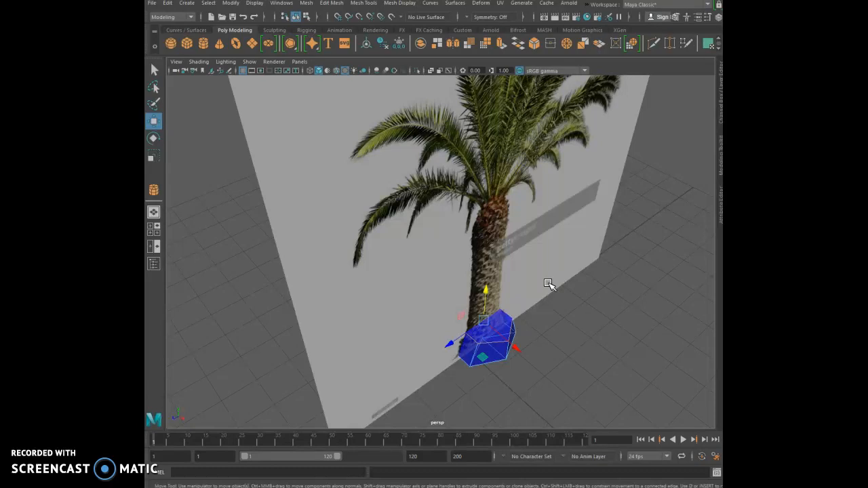
left_click_drag(536, 277, 520, 266, "alt")
right_click_drag(513, 307, 515, 334)
left_click(511, 310)
left_click_drag(398, 350, 393, 321, "alt")
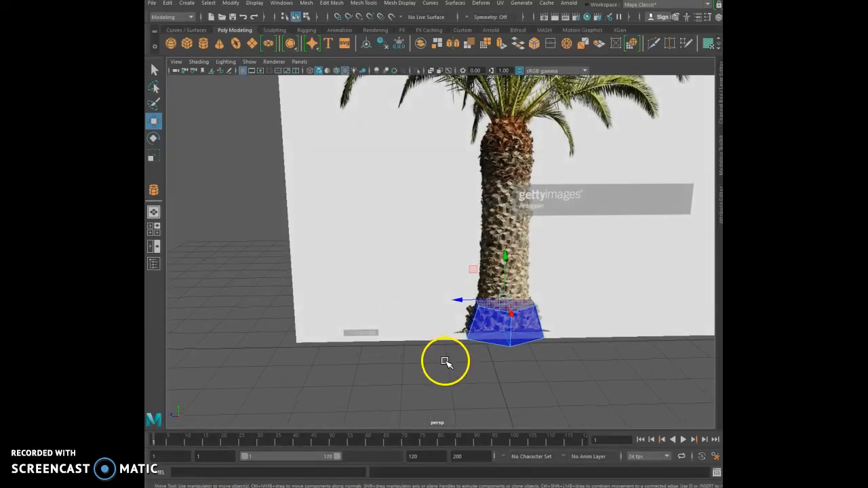
left_click(331, 3)
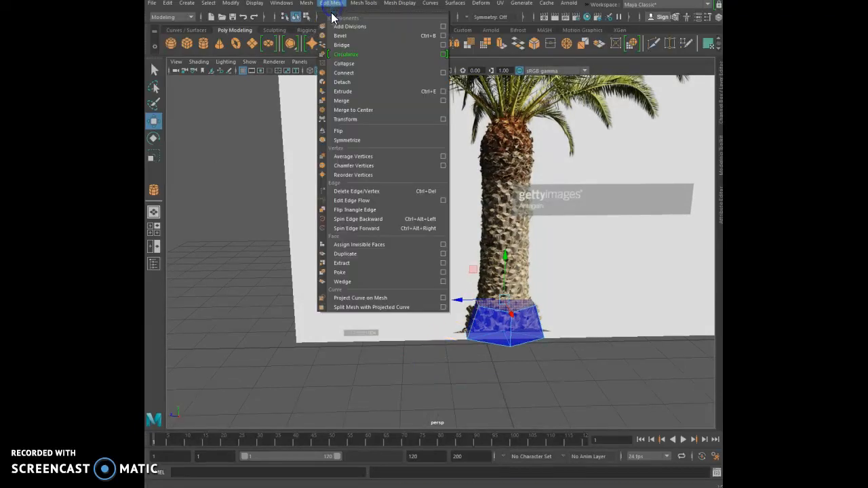
left_click(346, 93)
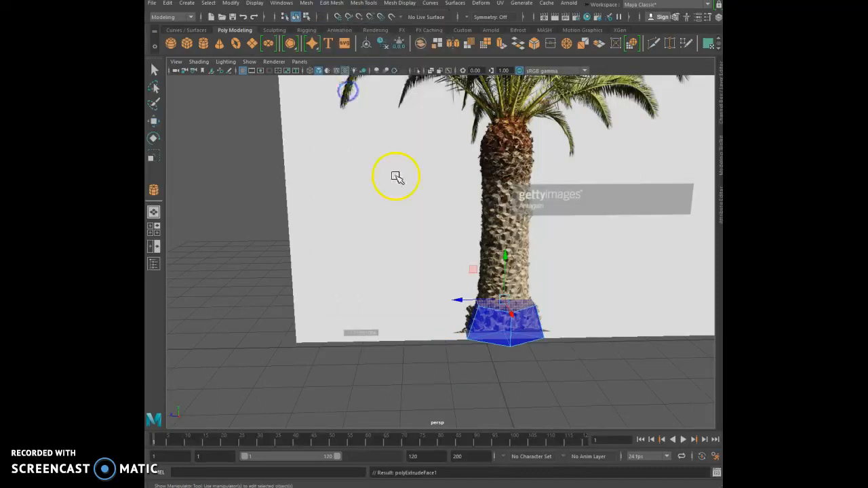
key("space")
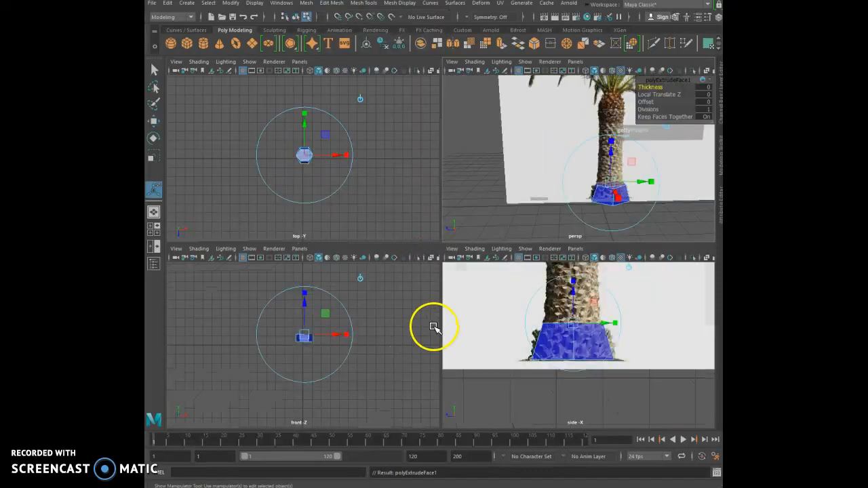
key("space")
key("space")
key("space")
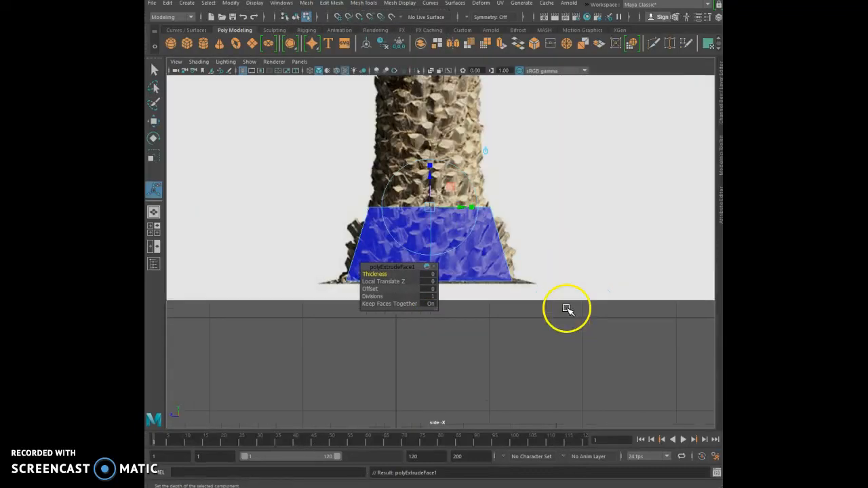
middle_click_drag(539, 294, 640, 424, "alt")
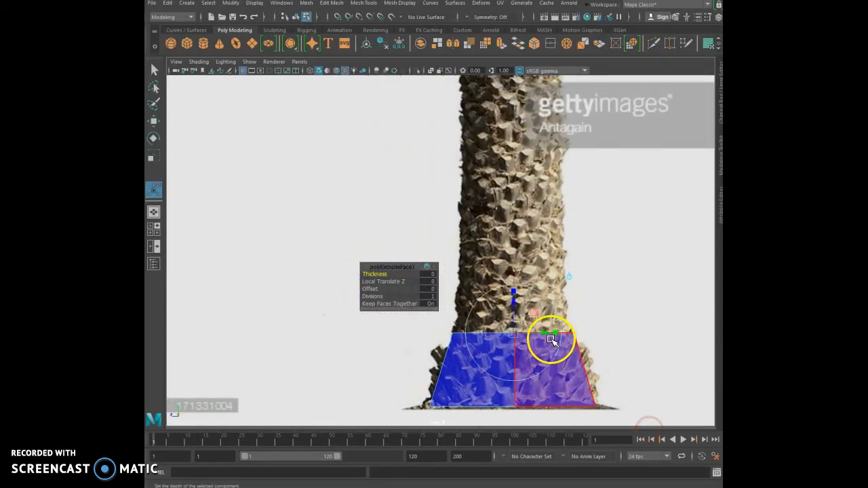
left_click_drag(508, 306, 512, 242)
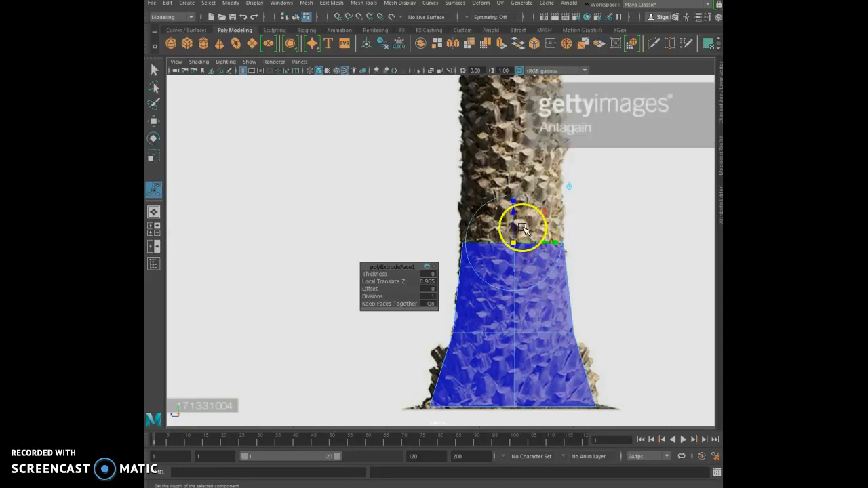
Step: Extrude the top face again by about 0.836 in the side view and scale it slightly inward to follow the trunk
key("ctrl+e")
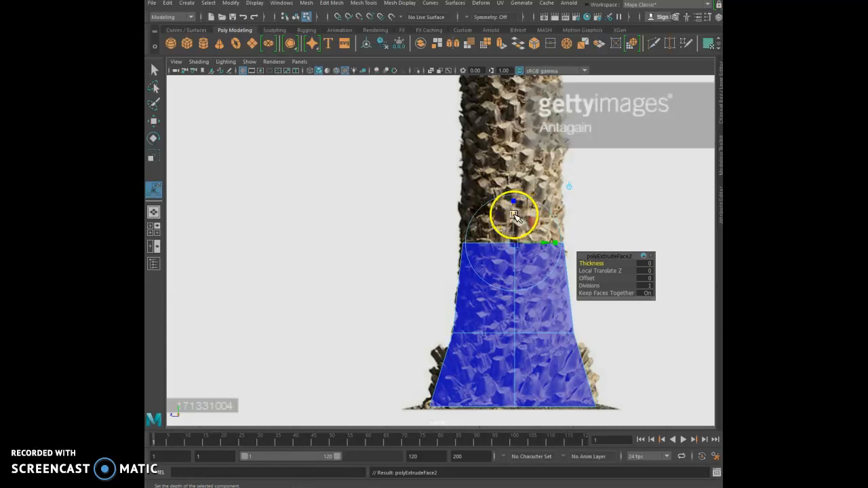
left_click_drag(514, 214, 535, 135)
middle_click_drag(507, 210, 388, 305, "alt")
left_click(448, 244)
left_click_drag(407, 246, 406, 245)
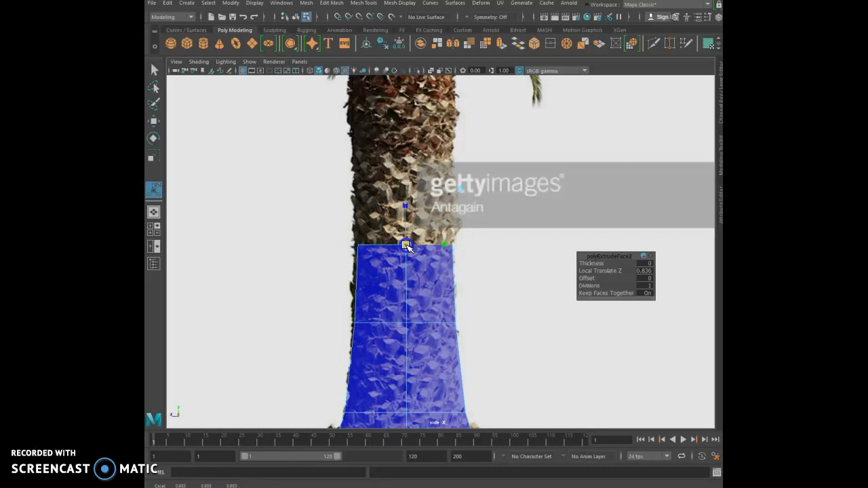
Step: Extrude two more trunk sections upward, the last by about 0.582, widening its top face to match the reference
left_click_drag(403, 224, 408, 86)
left_click(447, 106)
left_click(407, 106)
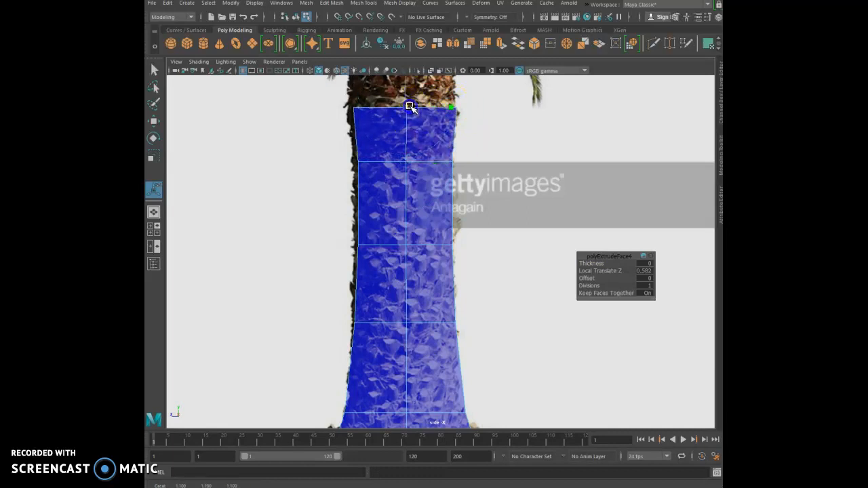
Step: In vertex mode, move the upper-left vertices of the trunk outward to meet the reference outline
right_click_drag(360, 142, 327, 140)
left_click_drag(348, 88, 361, 122)
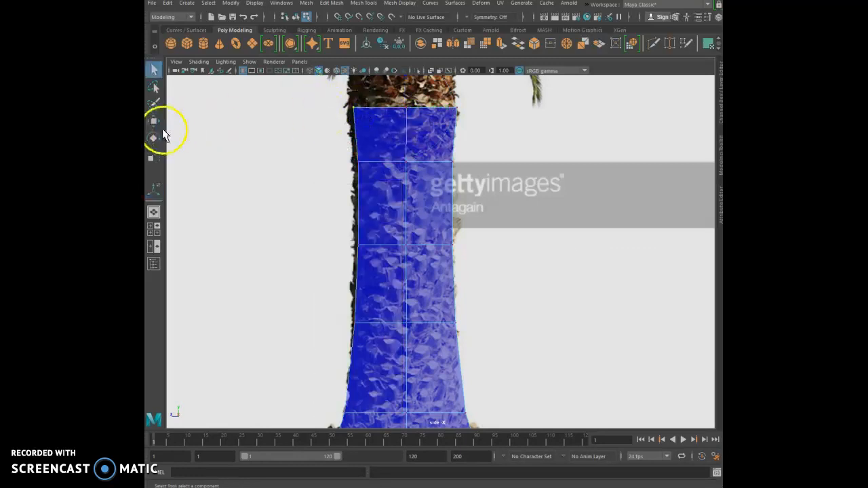
left_click(155, 122)
left_click(315, 108)
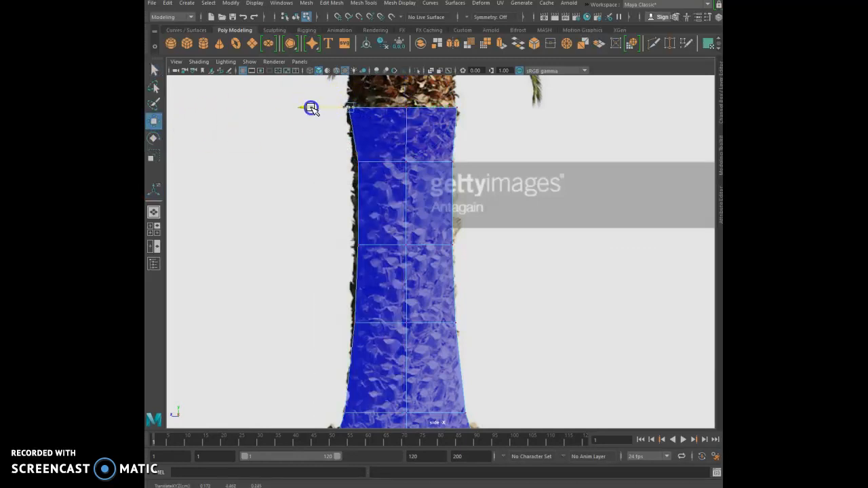
Step: Select the trunk's top face and extrude it upward by about 0.294, scaling it slightly inward at the crown base
middle_click_drag(479, 188, 475, 324, "alt")
key("space")
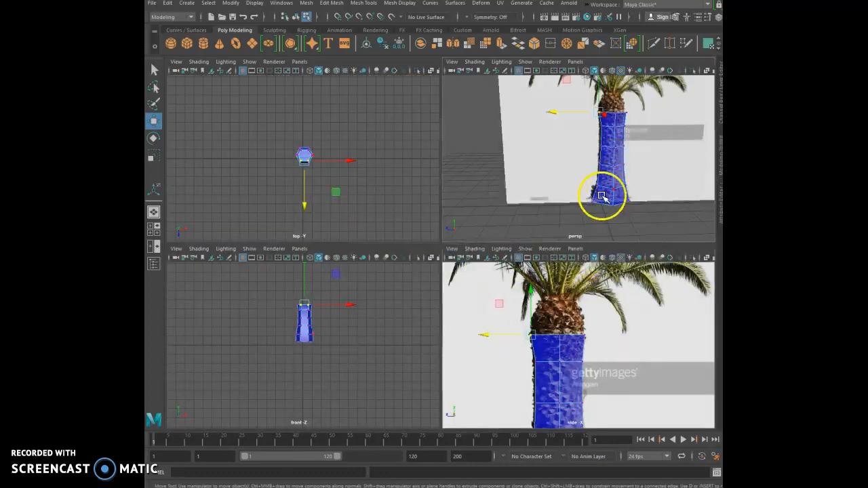
key("space")
left_click_drag(570, 213, 560, 247, "alt")
right_click_drag(525, 227, 528, 250)
left_click(522, 223)
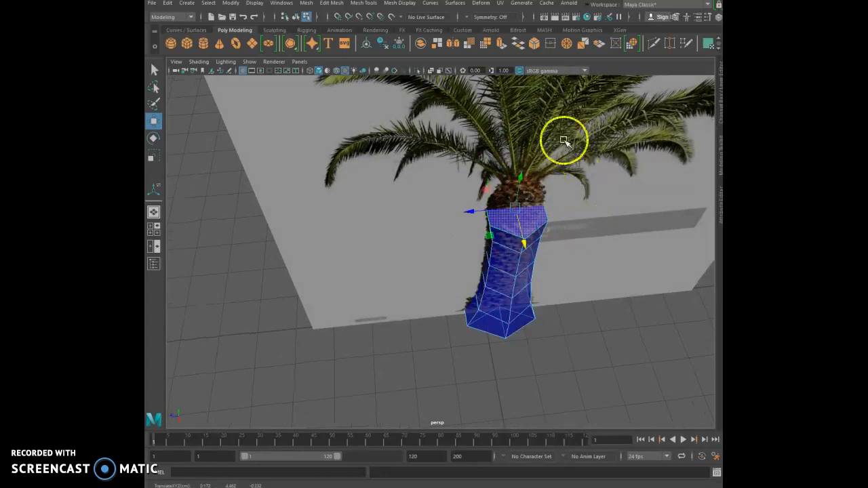
key("space")
key("space")
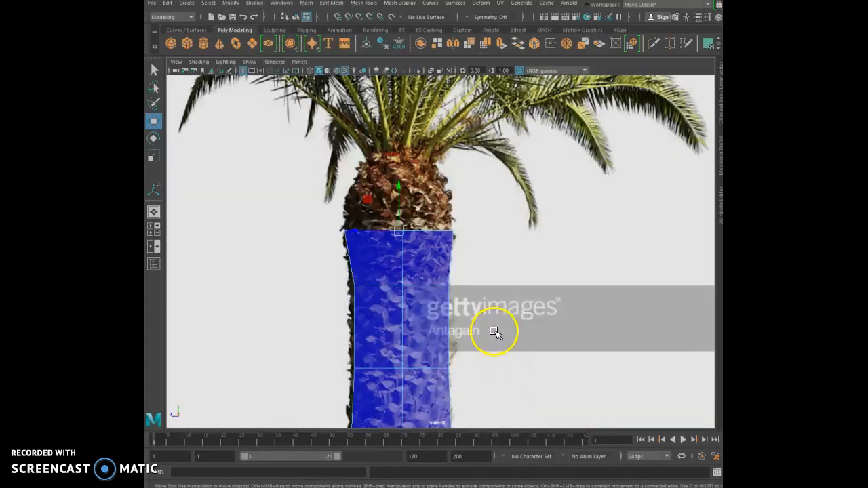
left_click(334, 7)
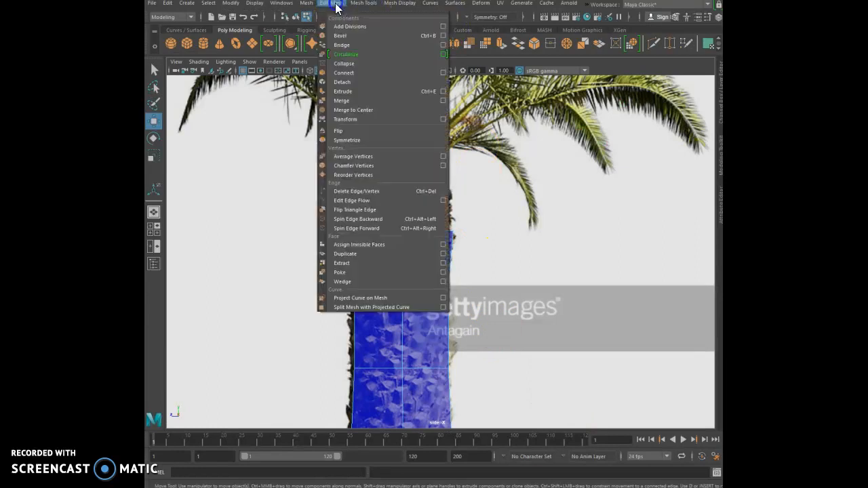
left_click(345, 89)
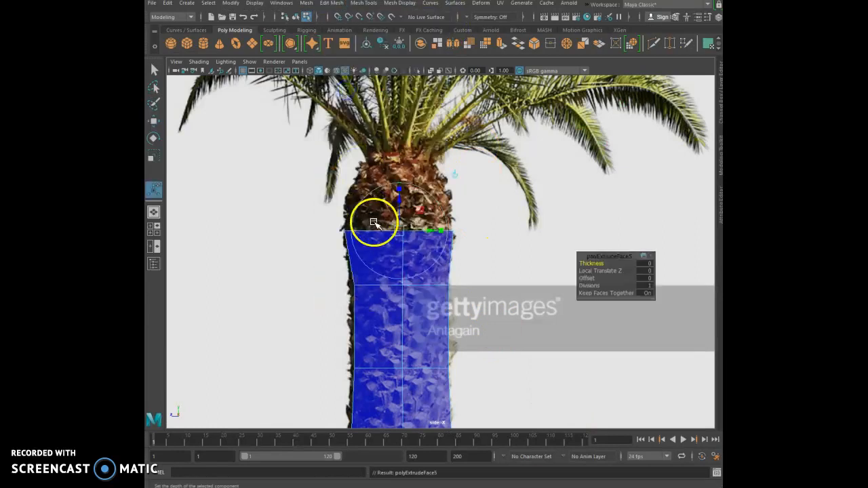
mouse_move(400, 214)
left_mouse_down()
mouse_move(404, 184)
mouse_move(401, 203)
left_mouse_up()
left_click(441, 203)
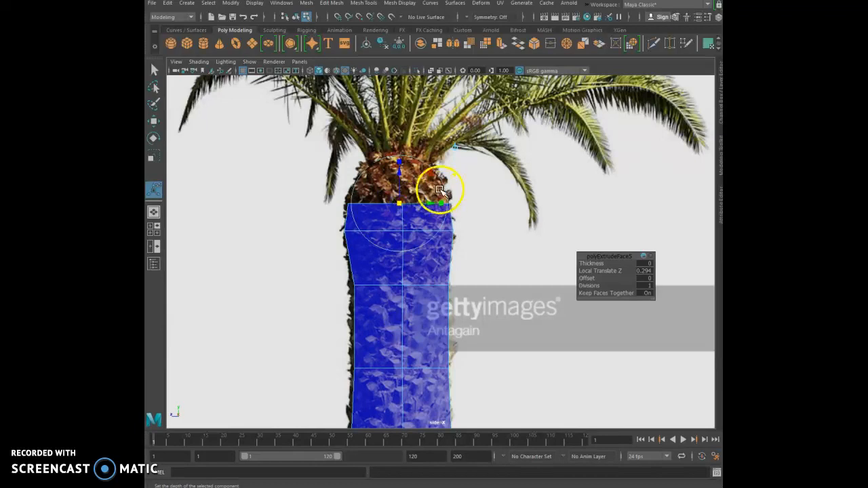
Step: Extrude the top face by about 0.368 and again by about 0.199, scaling each section inward to round off the crown
key("ctrl+e")
left_click_drag(402, 193, 400, 192)
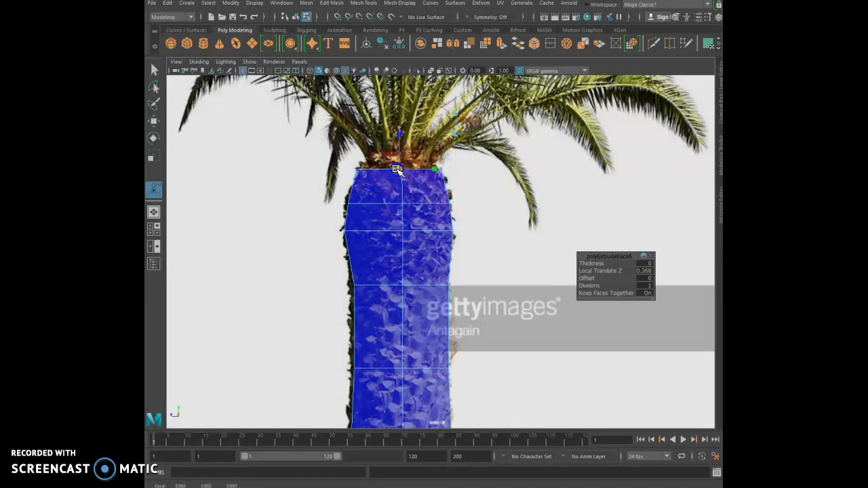
key("ctrl+e")
mouse_move(398, 153)
left_mouse_down()
mouse_move(399, 133)
mouse_move(386, 153)
left_mouse_up()
left_click(441, 150)
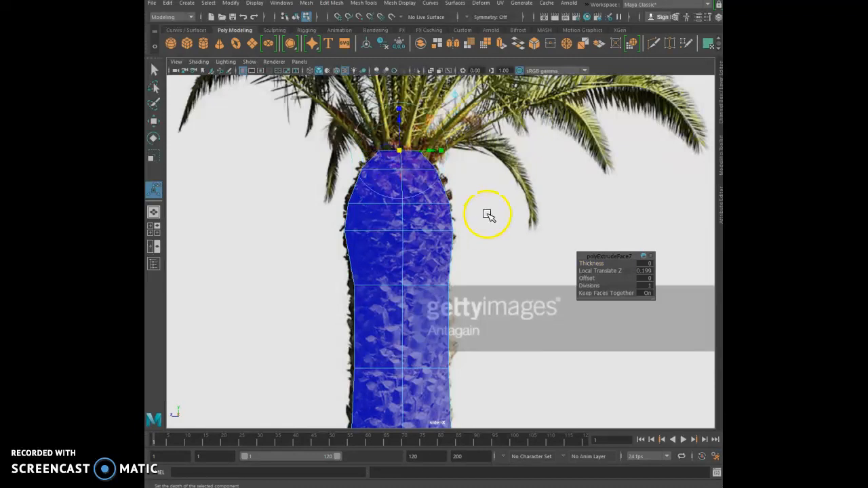
Step: Poke the trunk's top cap face in the perspective view to divide it into triangles
key("space")
key("space")
left_click_drag(554, 287, 540, 361, "alt")
scroll(540, 360, "up", 1)
middle_click_drag(472, 242, 432, 116, "alt")
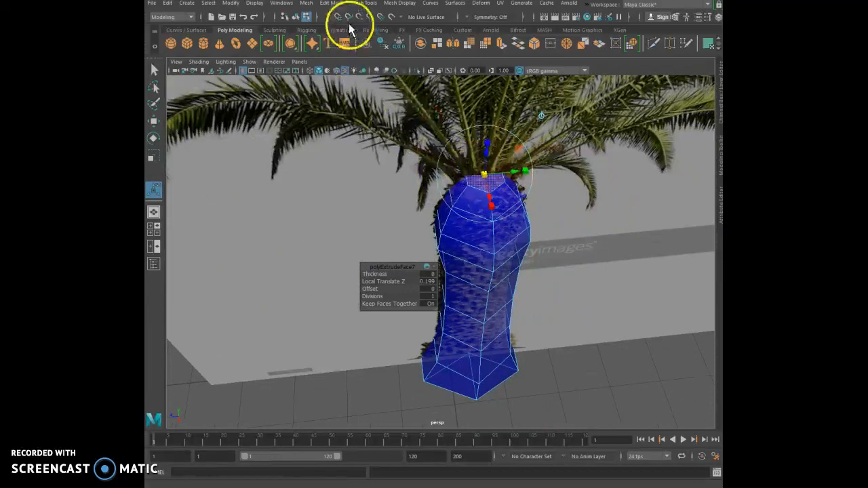
left_click(332, 4)
mouse_move(314, 5)
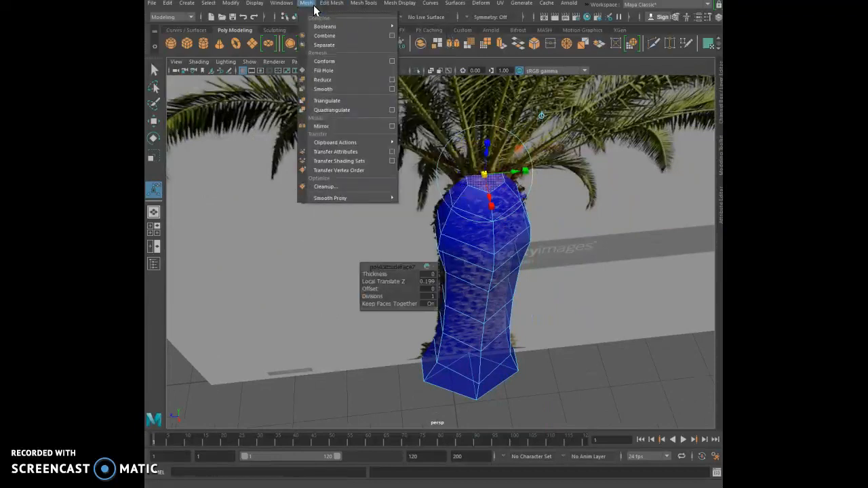
left_click(327, 5)
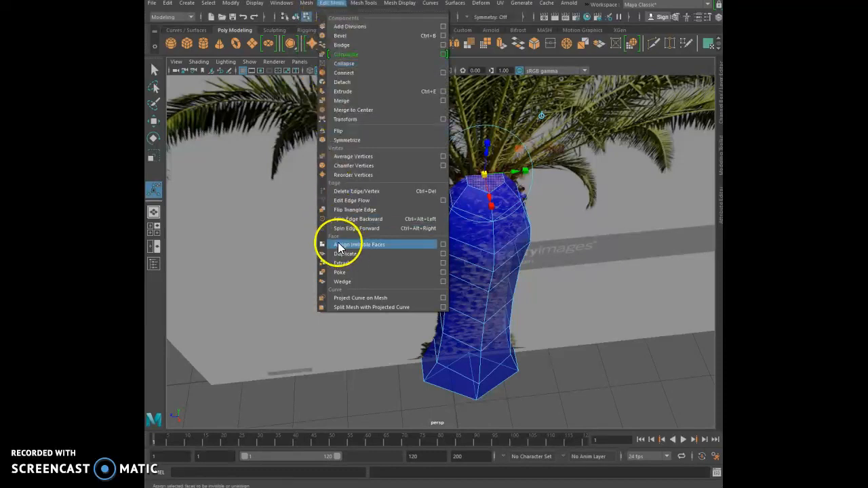
left_click(341, 272)
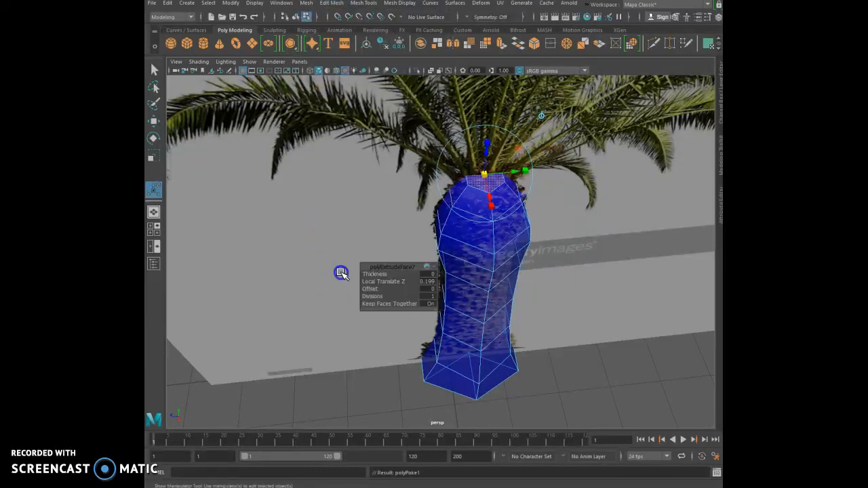
Step: Return the trunk to object mode and soften all of its edges for smooth shading
left_click(555, 387)
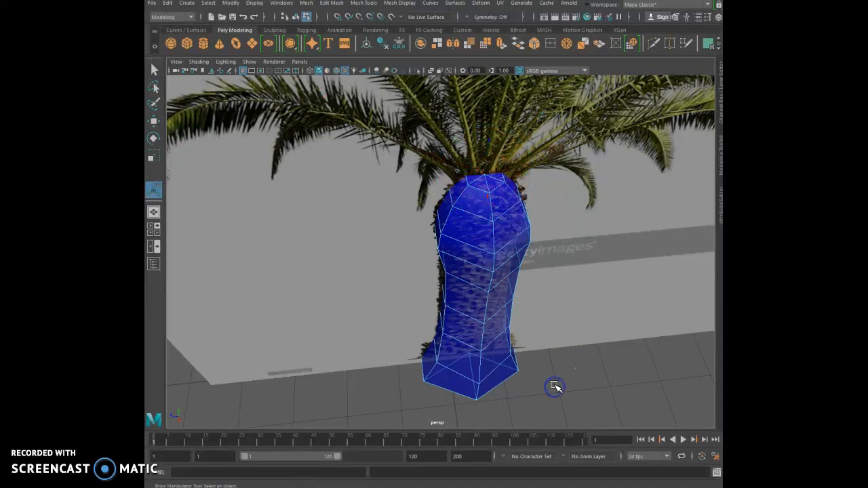
left_click_drag(554, 385, 505, 278, "alt")
left_click(453, 245)
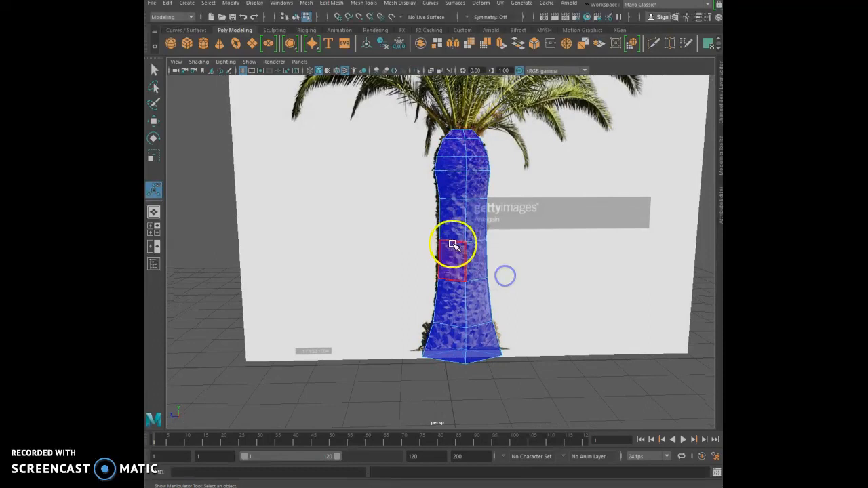
scroll(453, 264, "down", 3)
left_click_drag(465, 293, 471, 289, "alt")
right_click_drag(453, 243, 482, 232)
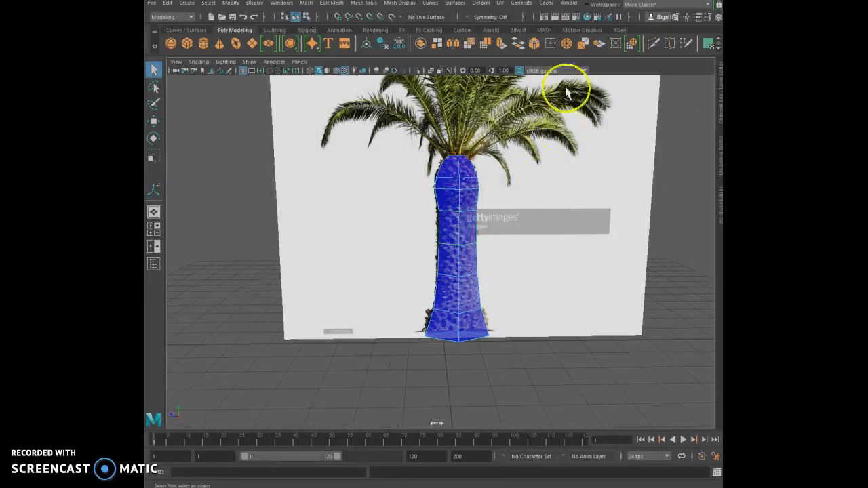
left_click(401, 3)
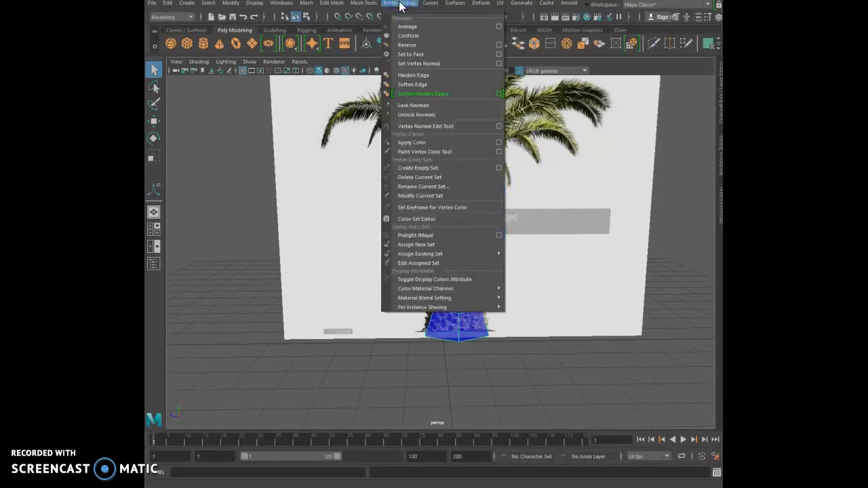
left_click(411, 83)
left_click(342, 365)
Step: Open the trunk's material attributes and remove the transparency to make the blue material fully opaque, closing the attribute editor when done
left_click(454, 239)
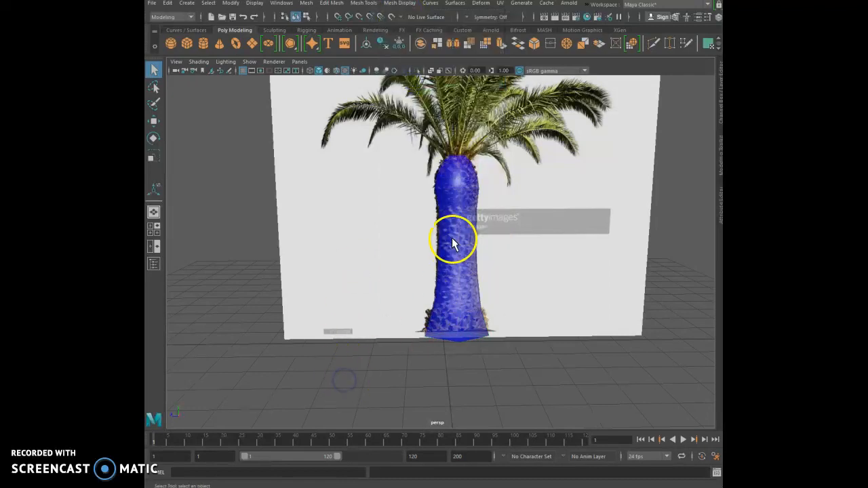
right_click(457, 223)
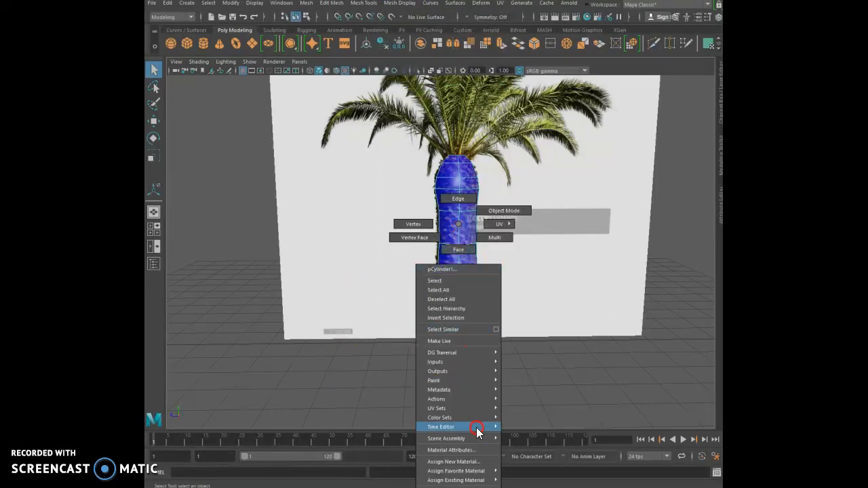
left_click(472, 451)
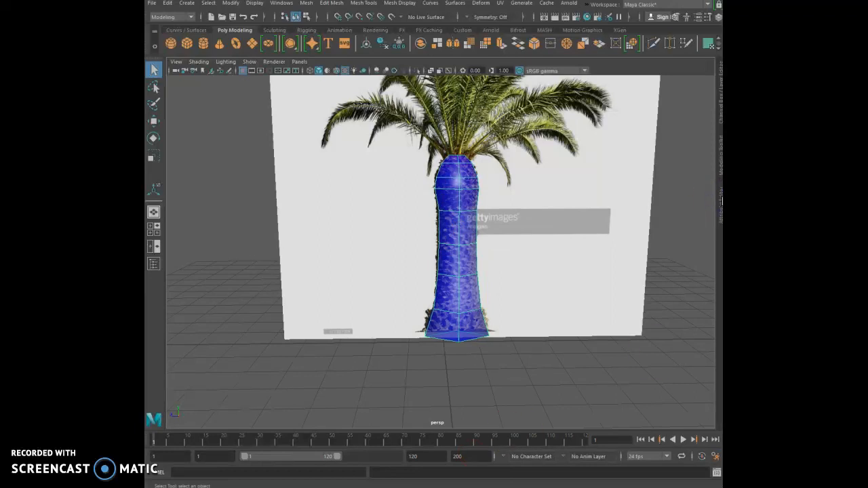
left_click(721, 201)
left_click_drag(640, 191, 581, 192)
left_click(429, 392)
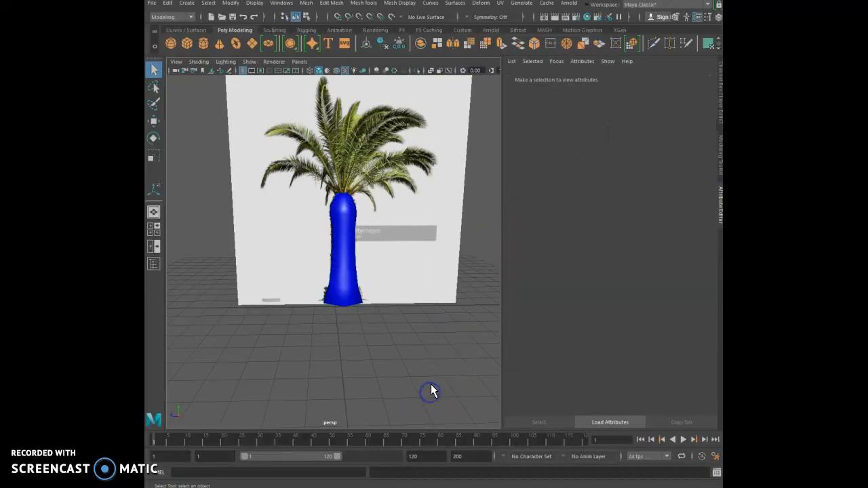
left_click_drag(428, 386, 398, 380, "alt")
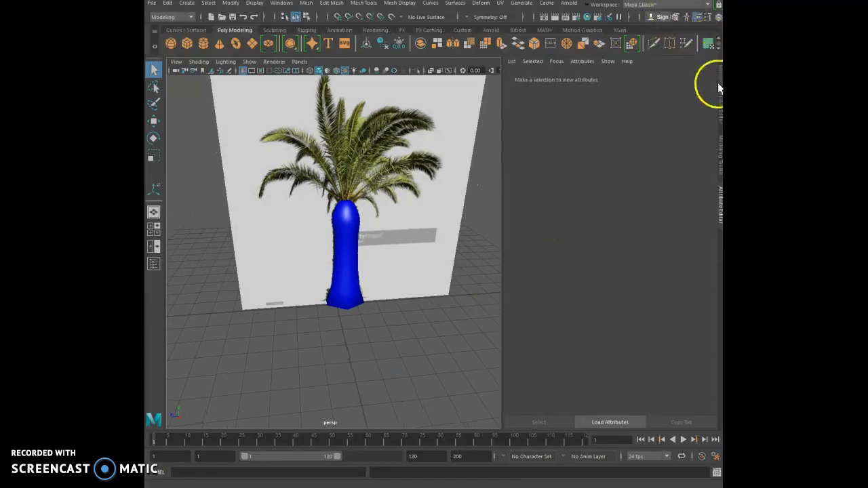
left_click(721, 207)
Step: Turn on Wireframe on Shaded in the perspective view to display the trunk's edges without selecting it
left_click(456, 234)
left_click_drag(452, 233, 389, 206, "alt")
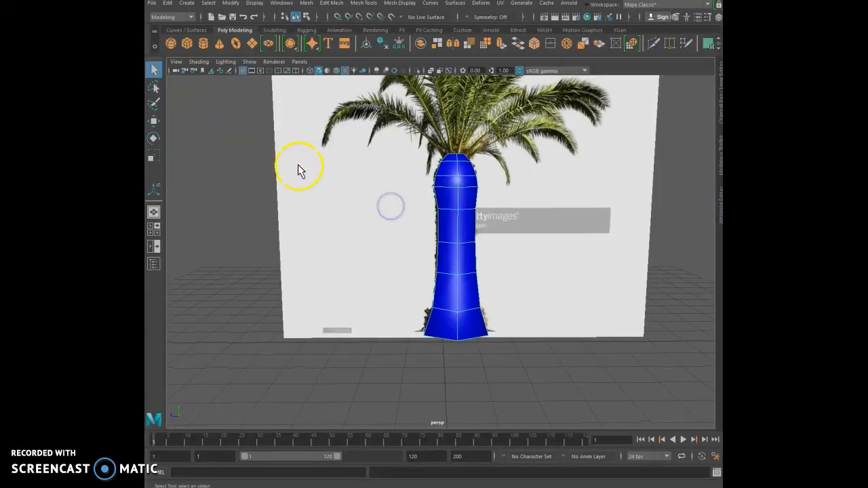
left_click(191, 64)
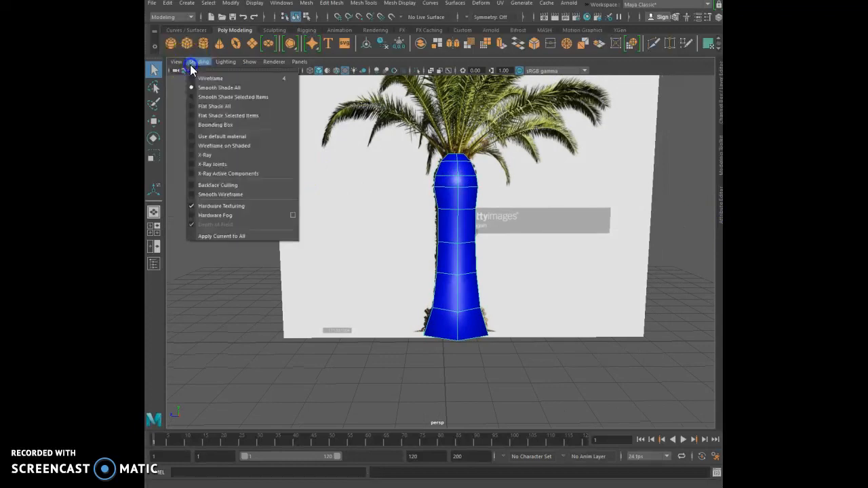
left_click(203, 145)
left_click(207, 170)
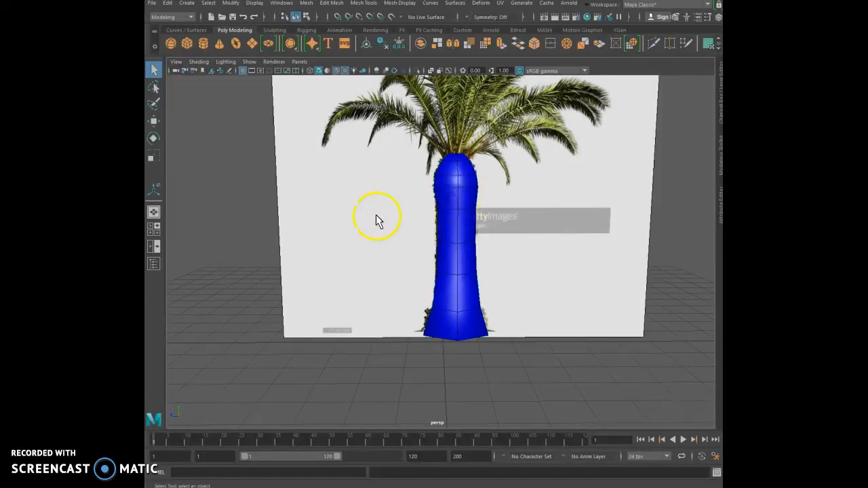
Step: Enable the Poly Count heads-up display and select the trunk to check its own polygon statistics
left_click_drag(360, 207, 227, 129, "alt")
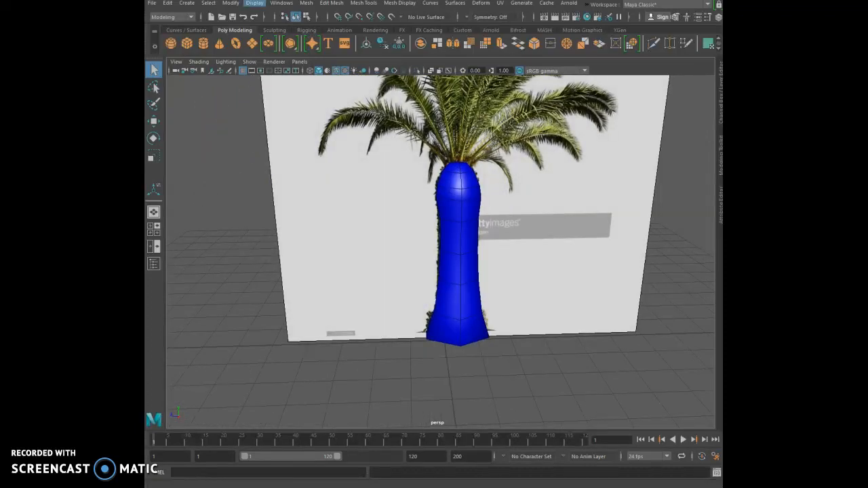
left_click(253, 3)
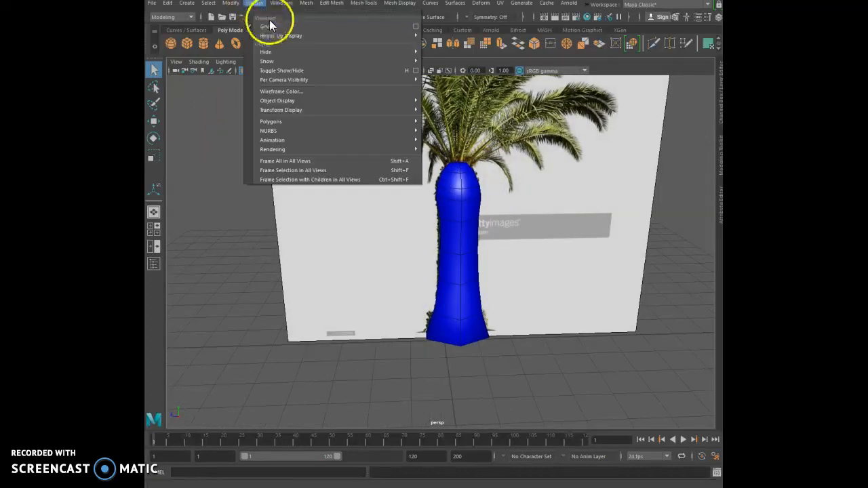
mouse_move(271, 34)
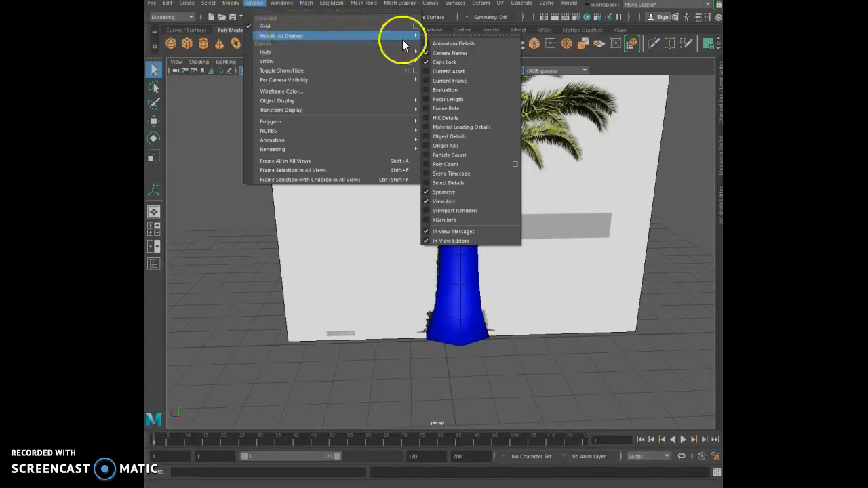
left_click(447, 164)
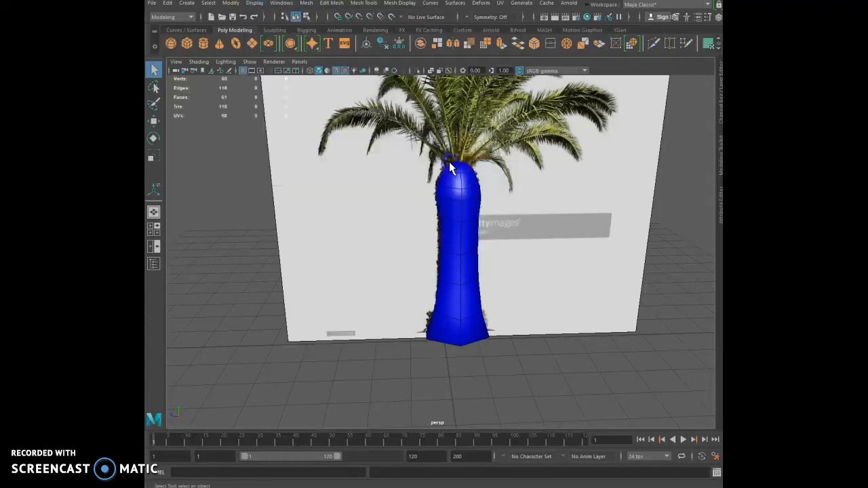
left_click(225, 171)
left_click(465, 198)
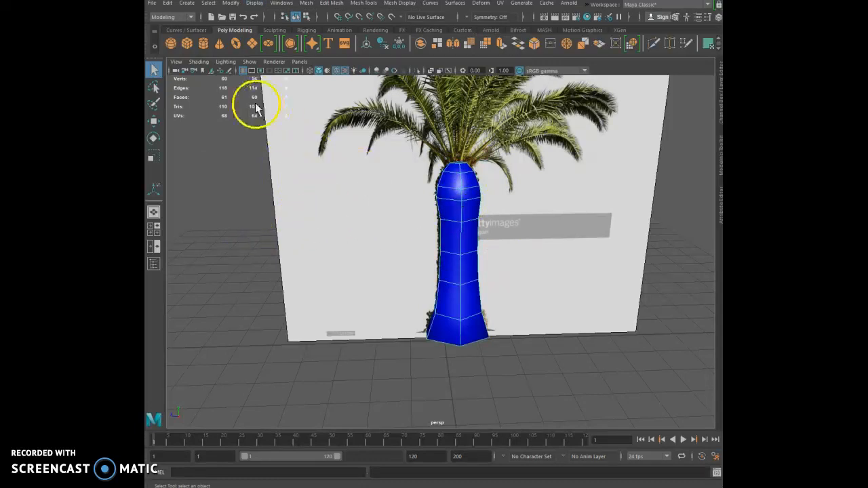